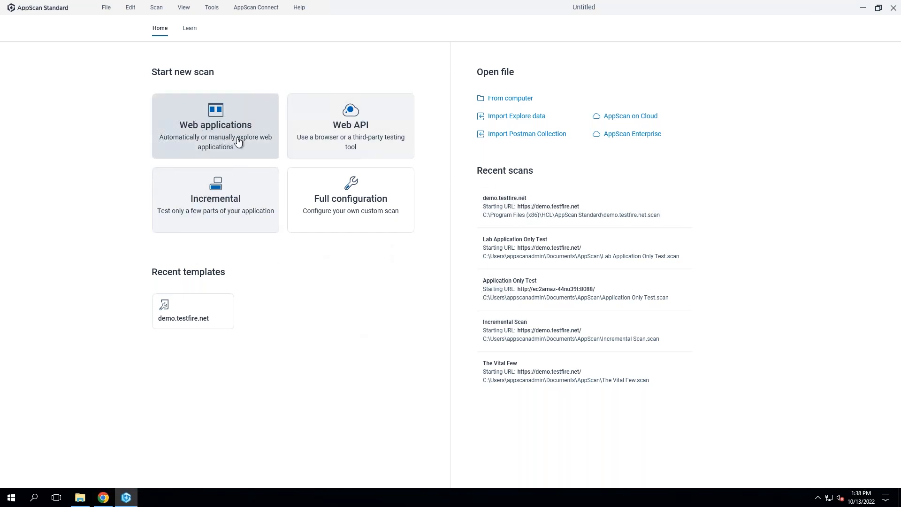
click(260, 117)
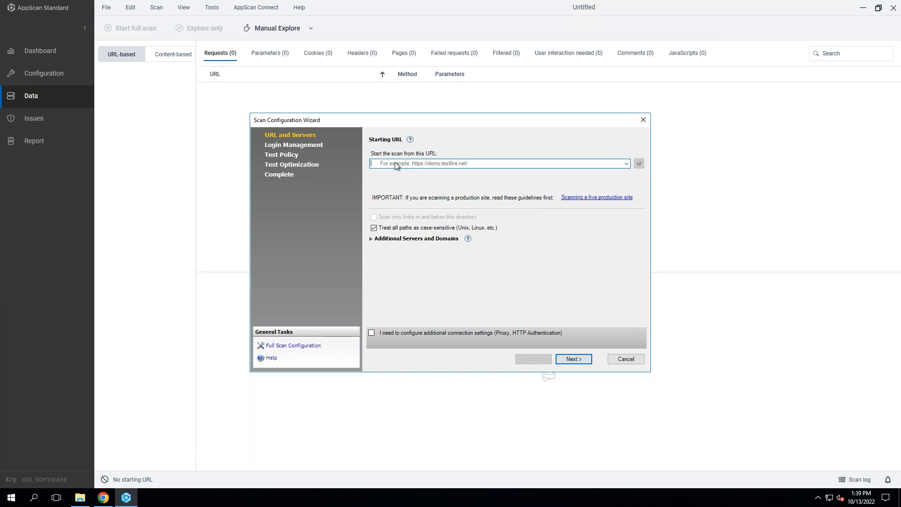
click(627, 164)
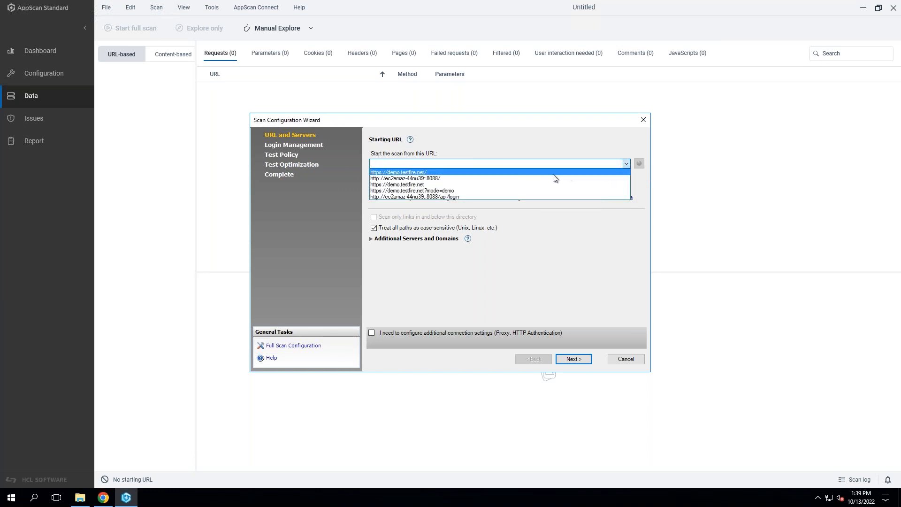
click(397, 172)
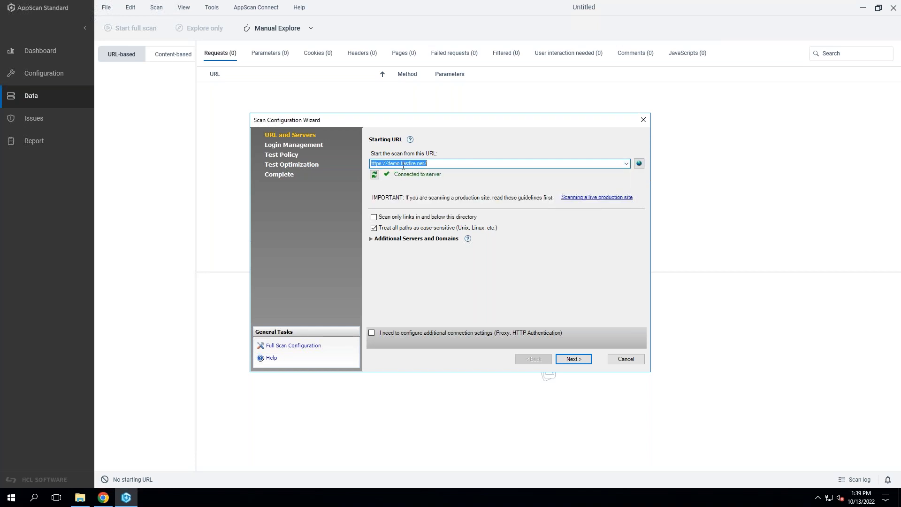
click(442, 163)
Preview the starting URL in the built-in browser, then expand the additional servers and domains settings.
click(641, 166)
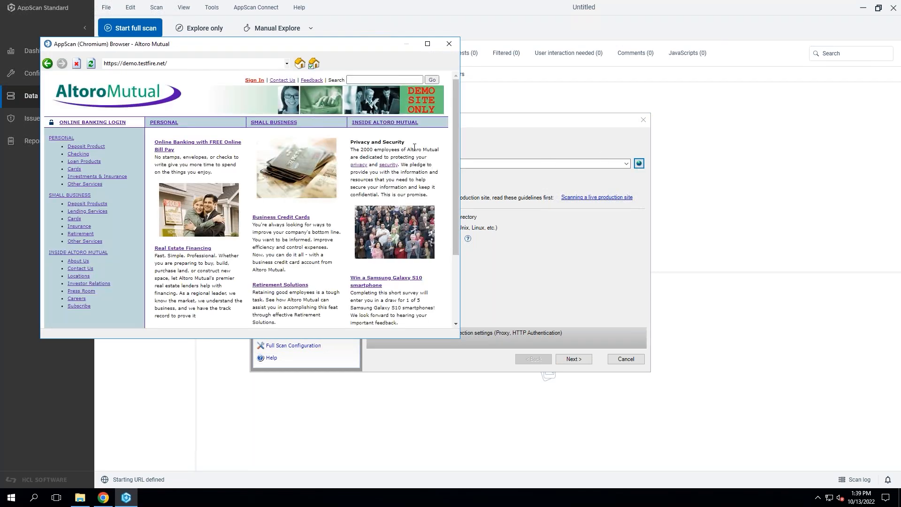
click(450, 46)
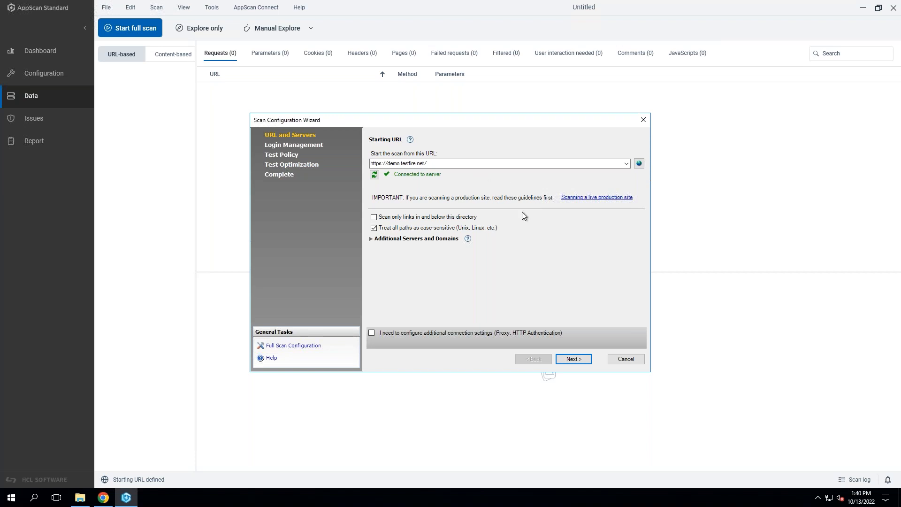
click(401, 242)
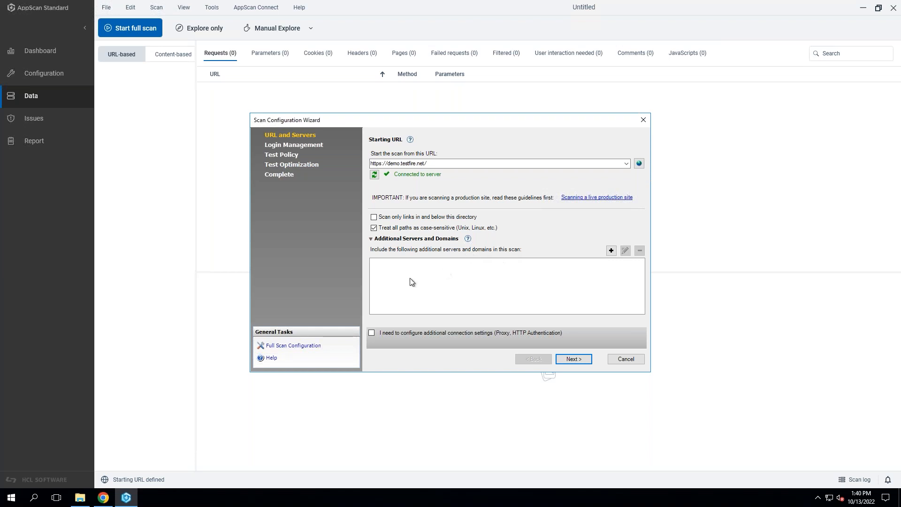
Proceed to login management and start recording a login with the AppScan Chromium browser.
click(574, 359)
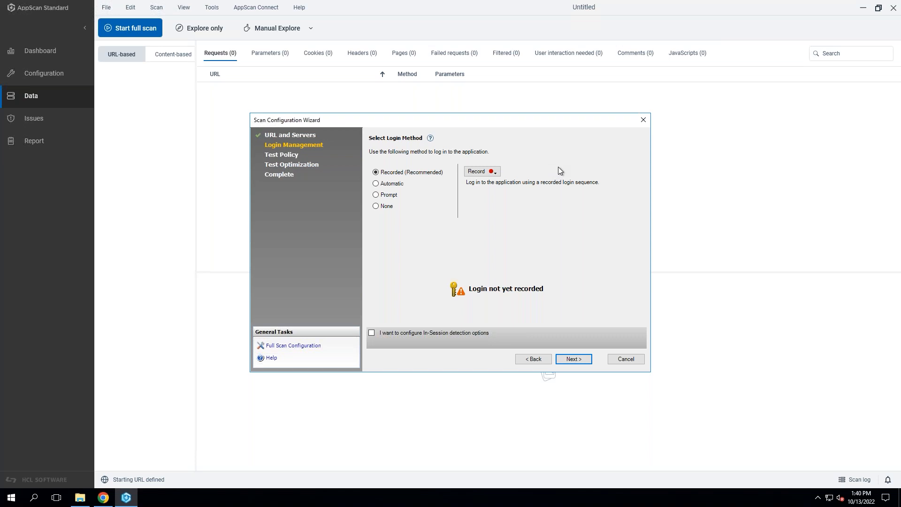
click(495, 173)
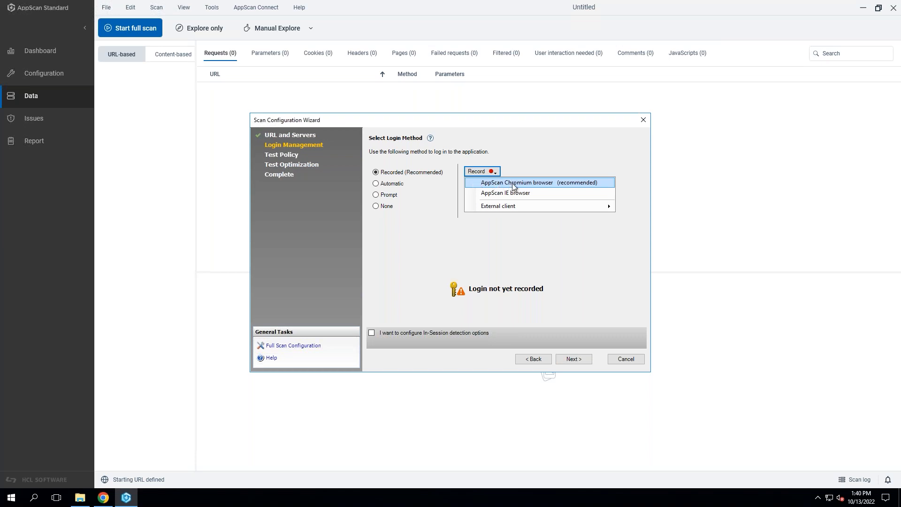
click(553, 183)
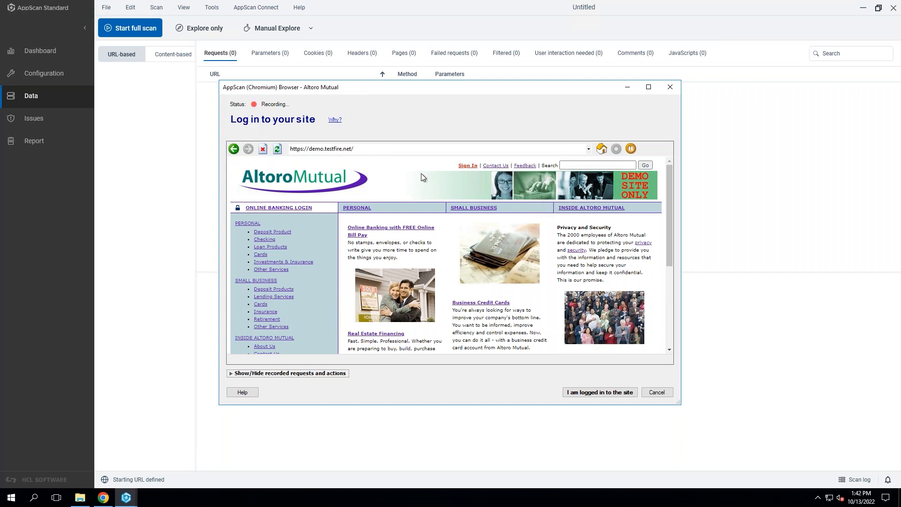
Sign in to the Altoro Mutual online banking site with the account username and password while recording.
click(468, 169)
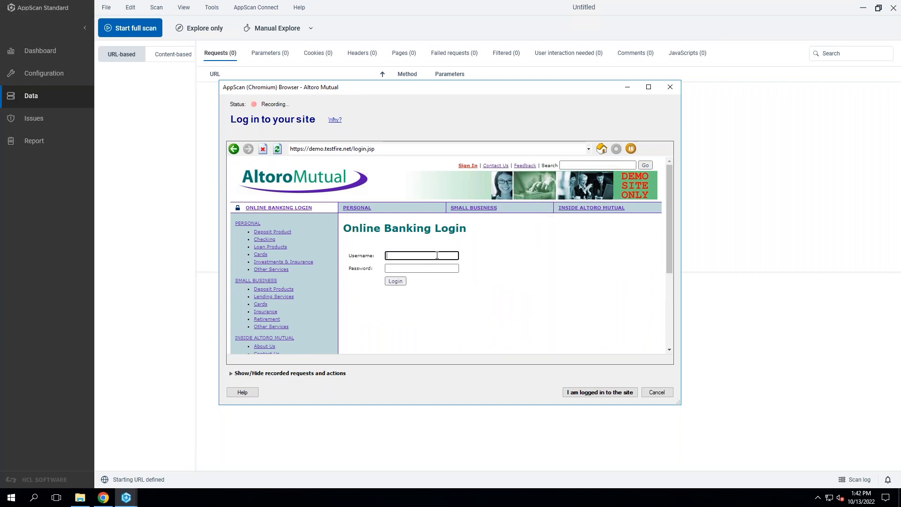
text(mith)
key(Tab)
text(demo1234)
click(386, 256)
click(442, 295)
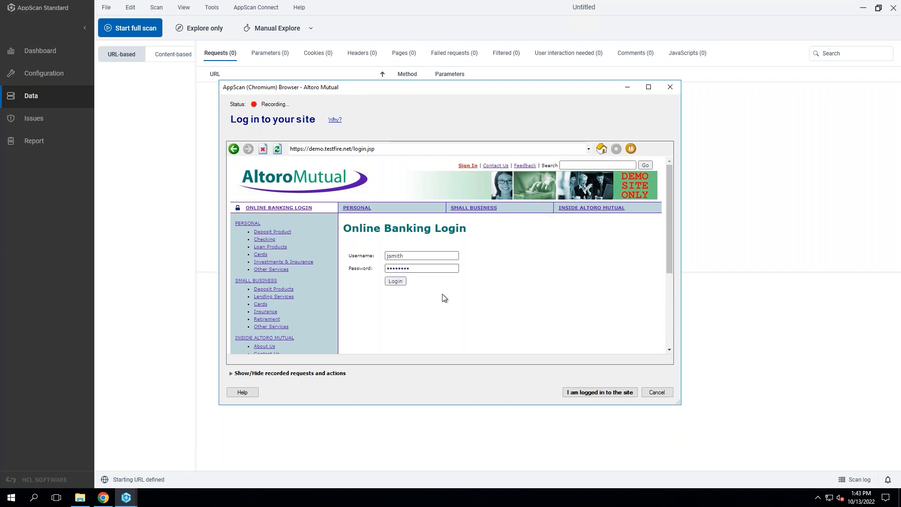
click(392, 283)
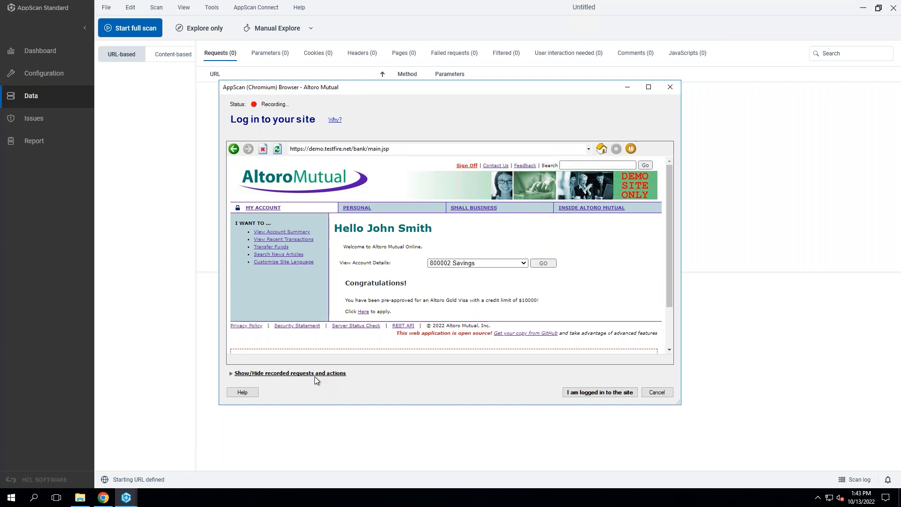
Show the recorded requests and actions and review the captured login sequence.
click(285, 374)
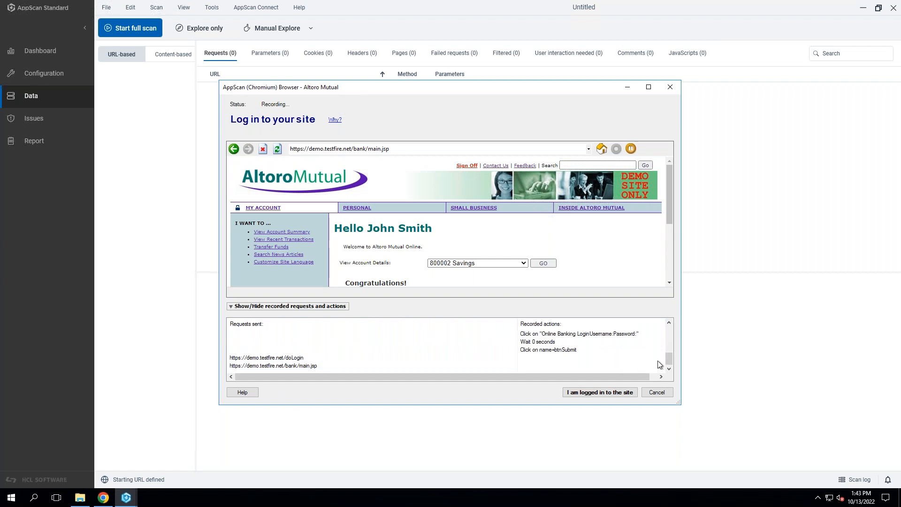
mouse_move(669, 360)
mouse_down()
mouse_move(661, 326)
mouse_move(659, 372)
mouse_up()
drag(670, 361, 669, 353)
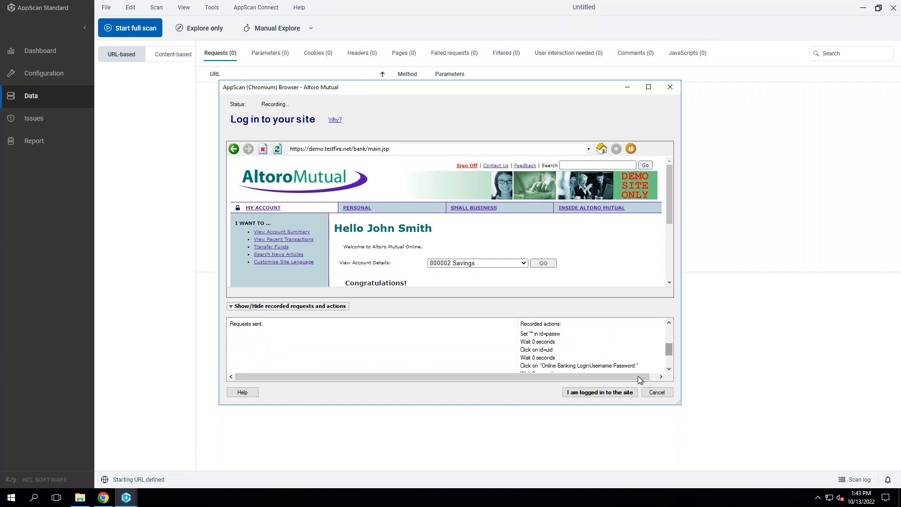
Declare the site login finished, show the login analysis details, and close the completed analysis.
click(605, 393)
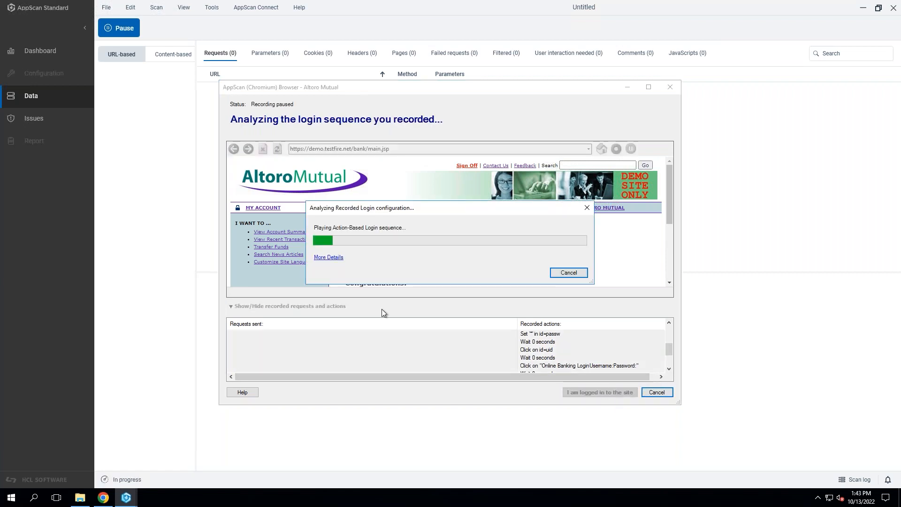
click(331, 258)
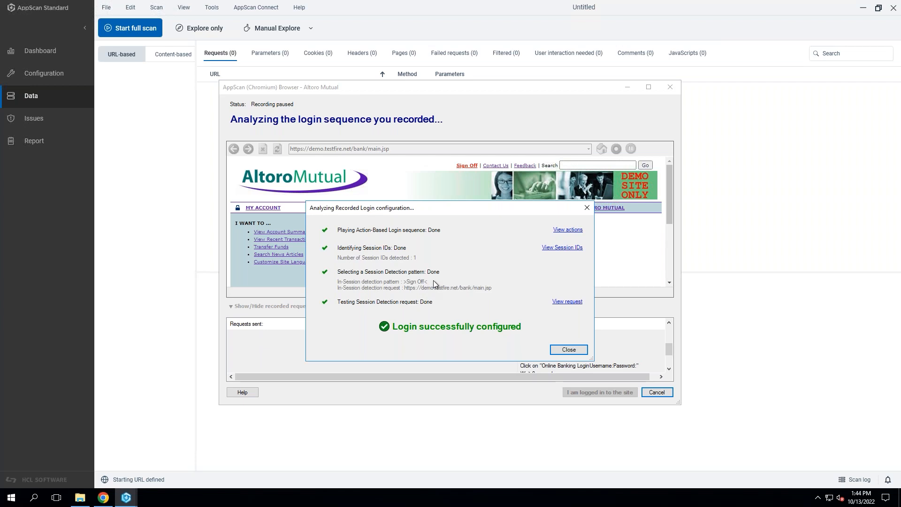
click(566, 350)
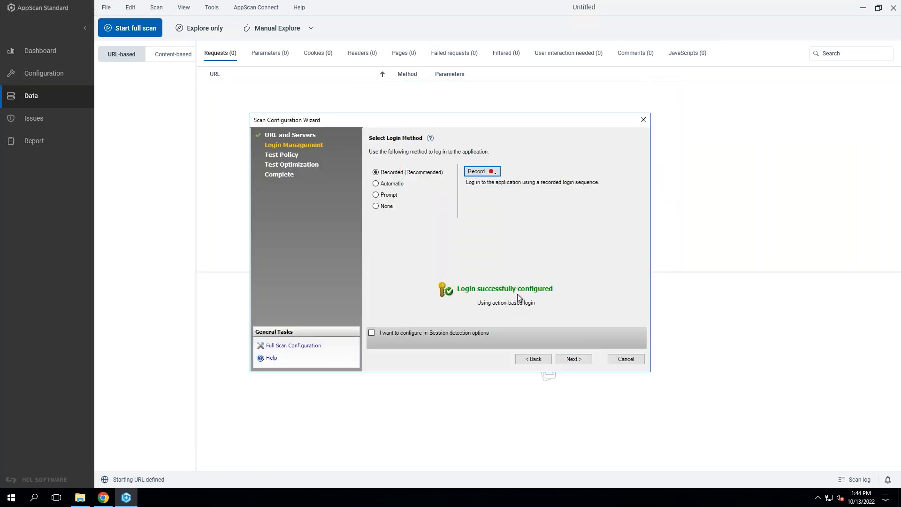
Choose to configure In-Session detection options and open the action-based login playback for editing.
click(373, 334)
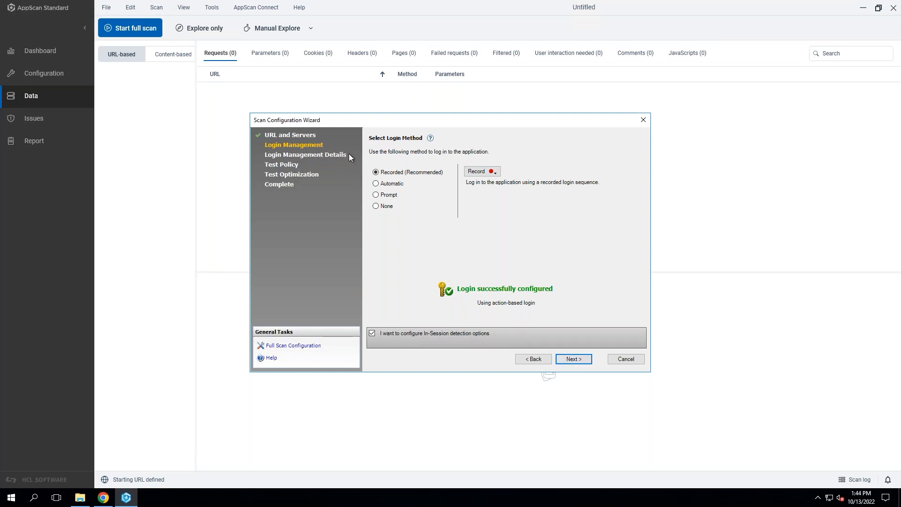
click(572, 359)
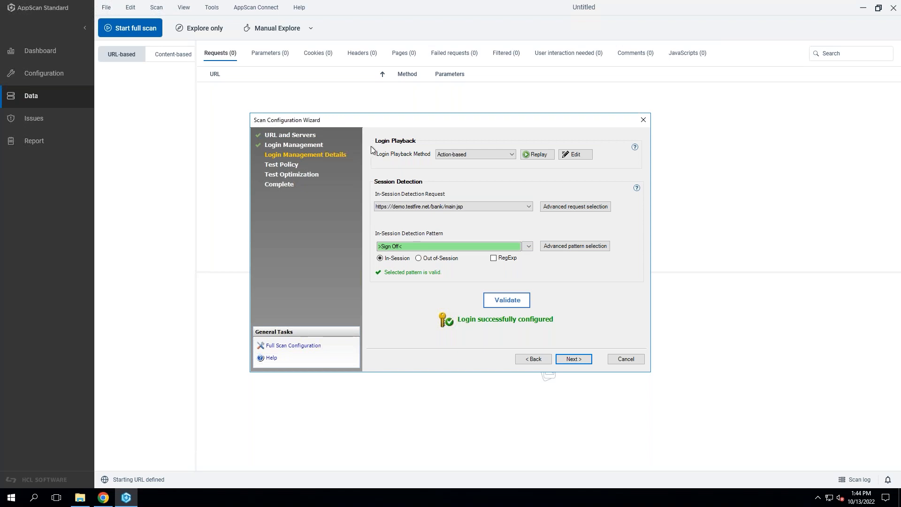
click(573, 154)
click(582, 158)
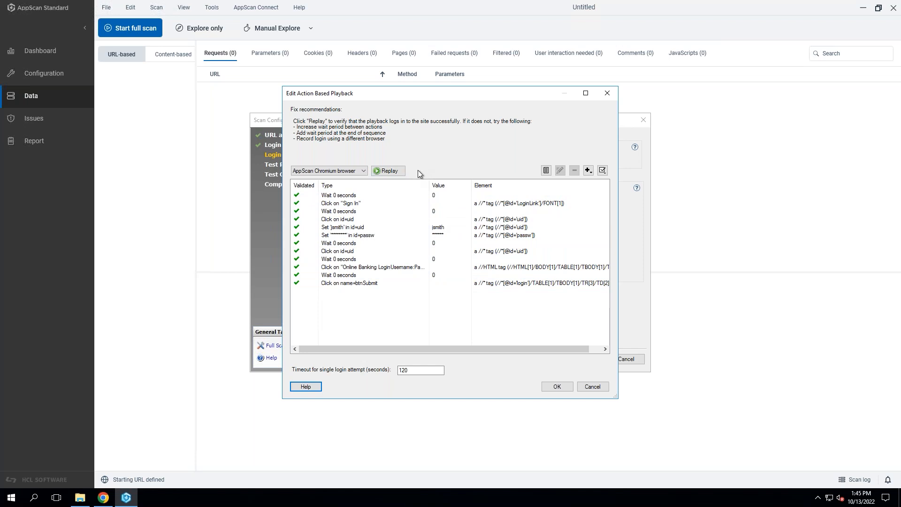
Replay the recorded login in the AppScan Chromium browser, review the sequence's wait and sign-in actions, and accept the playback.
click(393, 173)
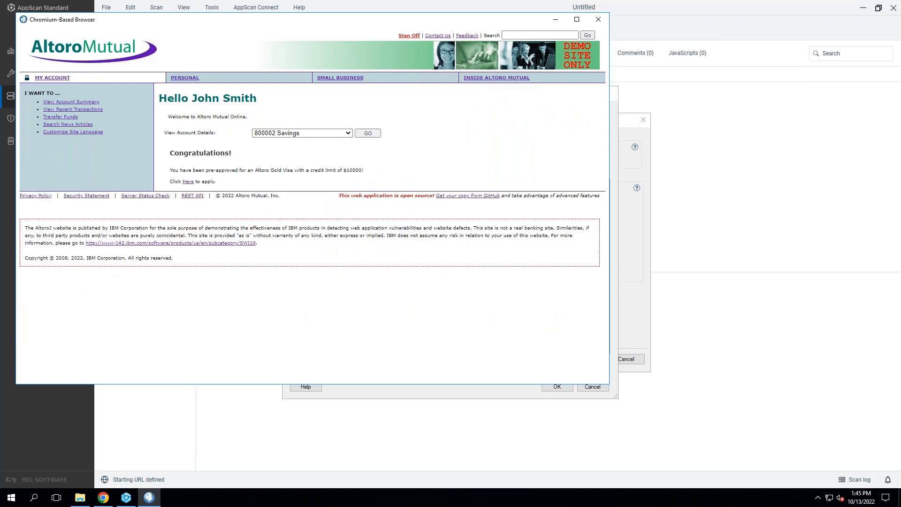
click(598, 19)
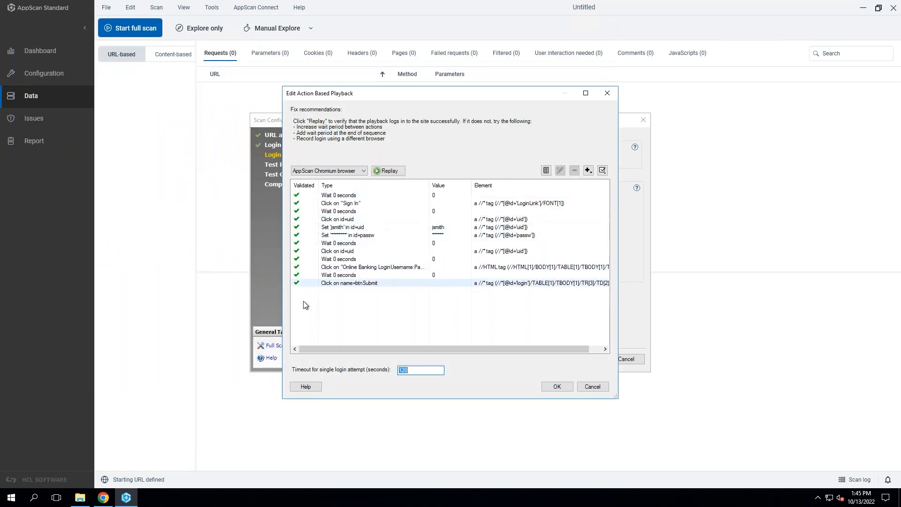
click(451, 315)
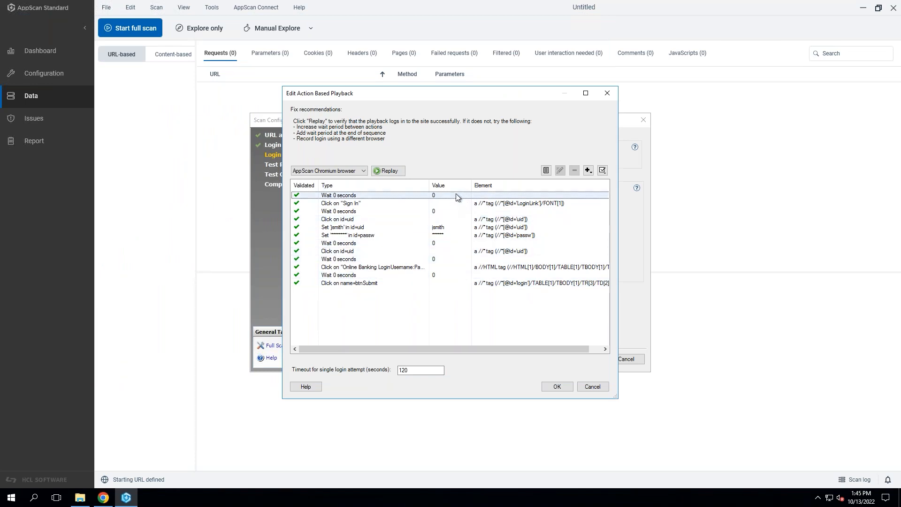
click(449, 212)
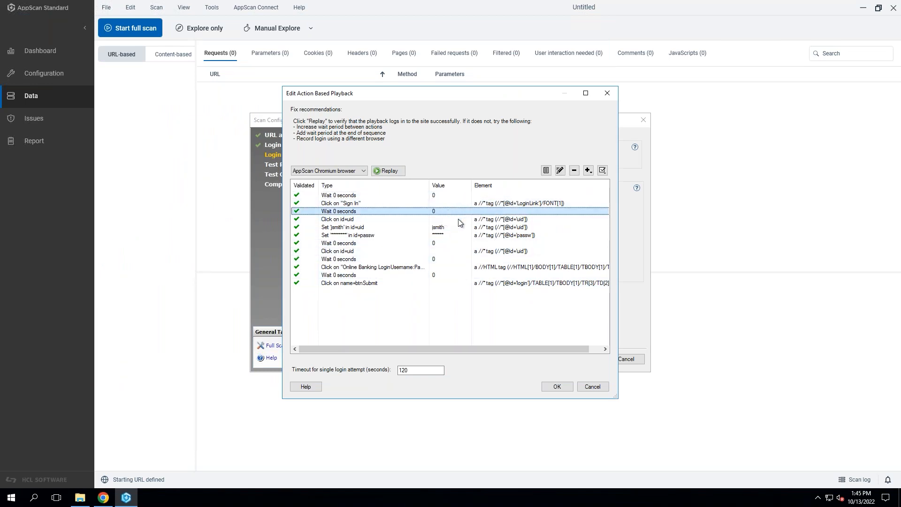
click(458, 203)
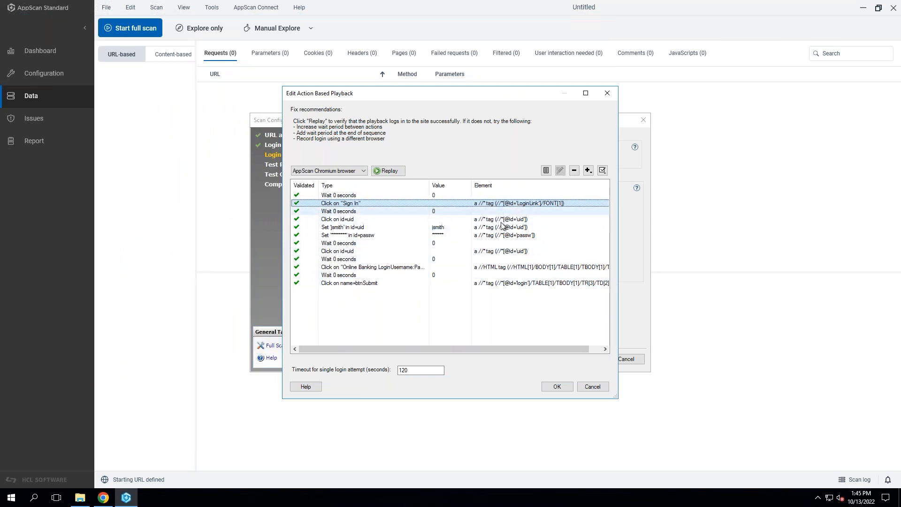
click(441, 210)
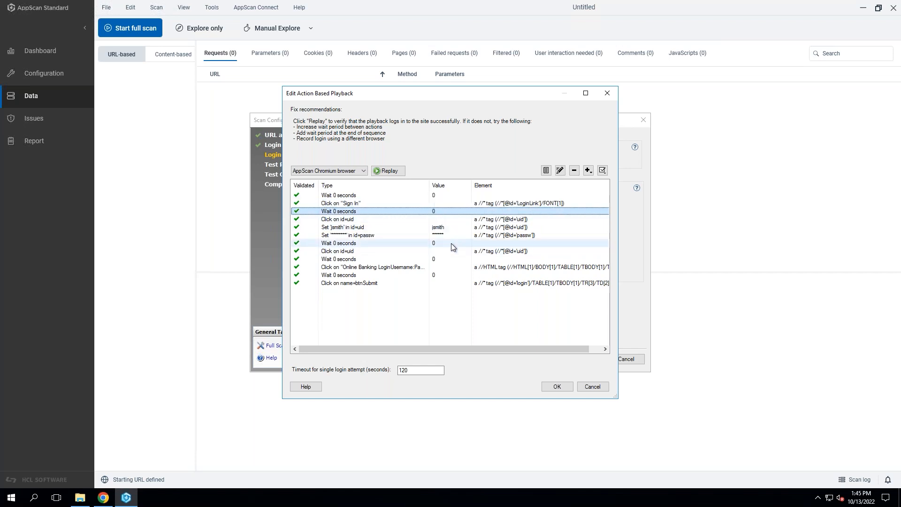
click(466, 319)
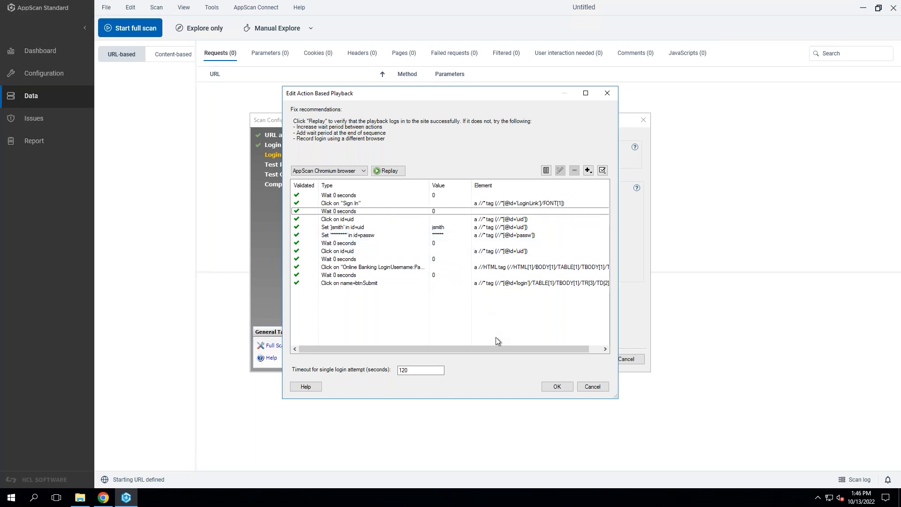
click(556, 387)
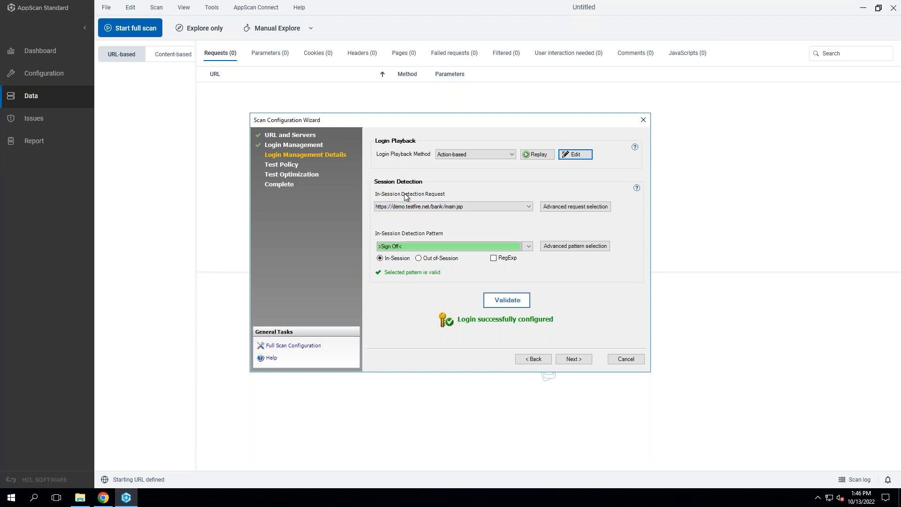
Check the in-session detection request and the alternative in-session detection patterns, keeping >Sign Off<.
click(512, 210)
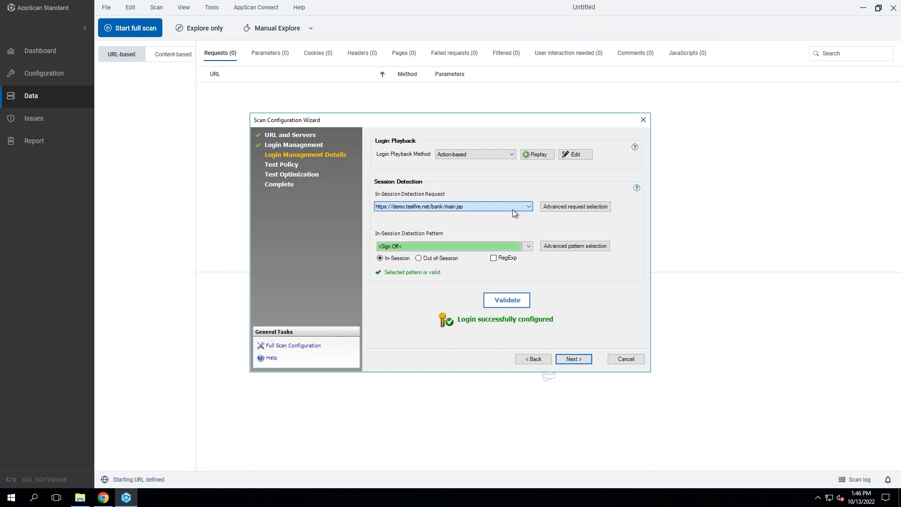
click(520, 208)
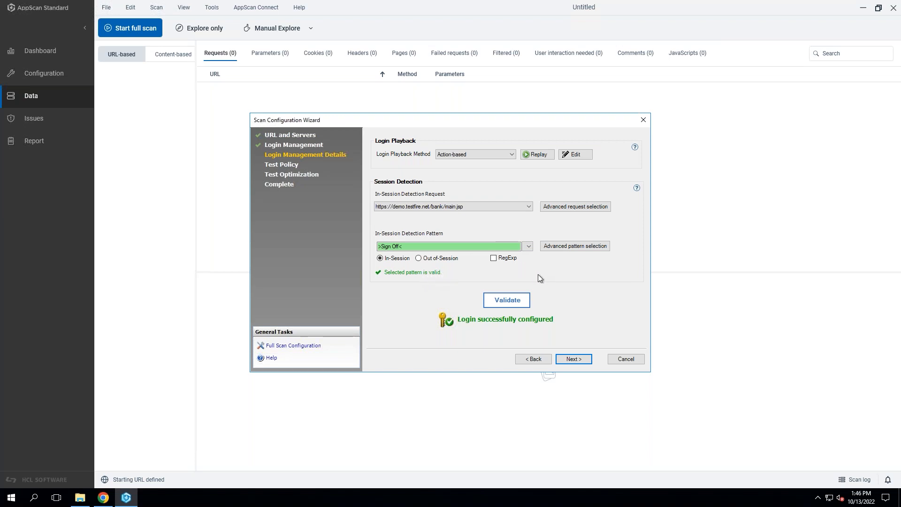
click(528, 247)
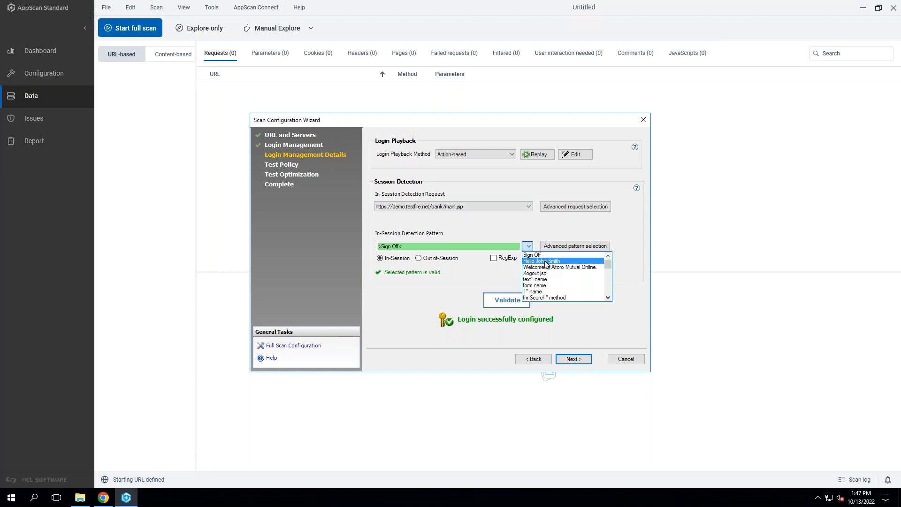
click(512, 226)
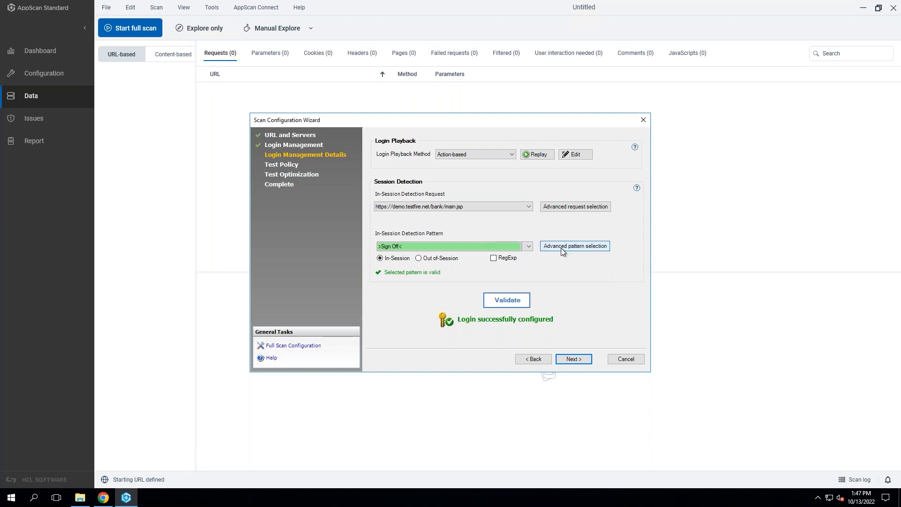
Open the advanced detection pattern selection in a maximized window and examine the in-session response down to the account list.
click(583, 247)
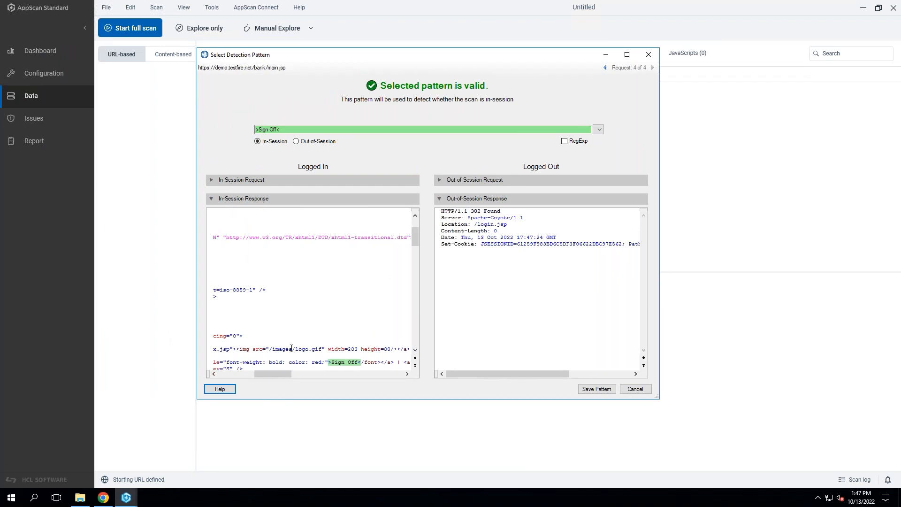
double_click(446, 52)
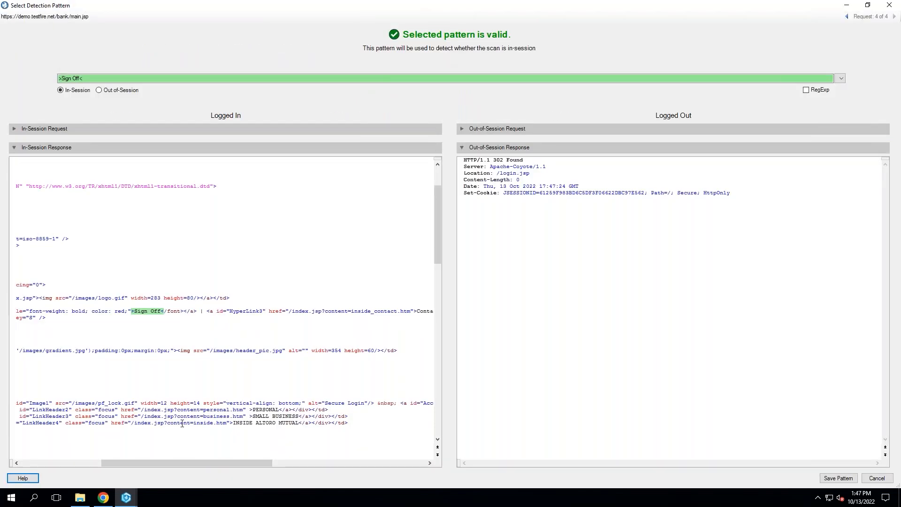
drag(156, 461, 63, 474)
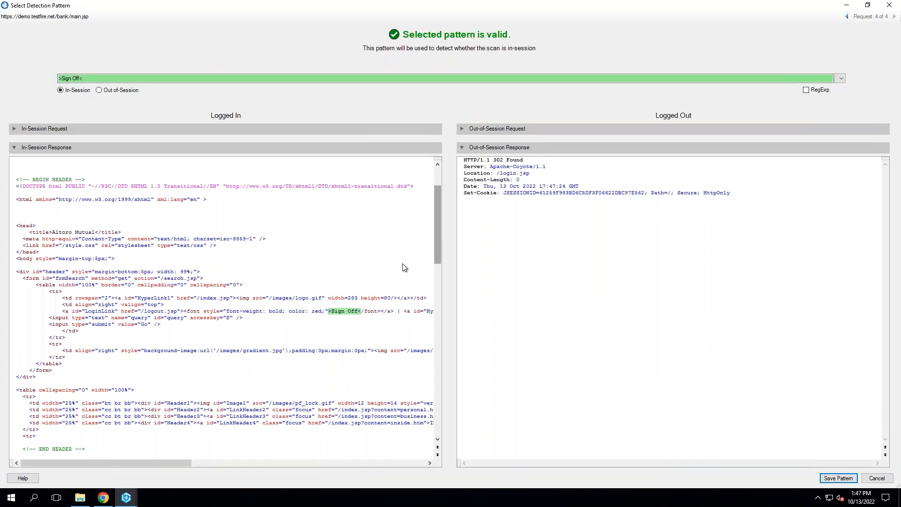
scroll(206, 340, down, 12)
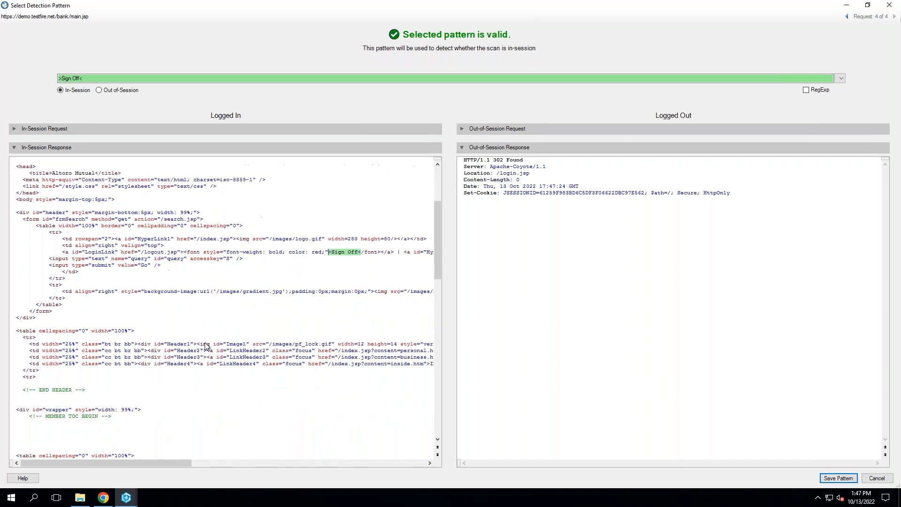
scroll(209, 345, down, 3)
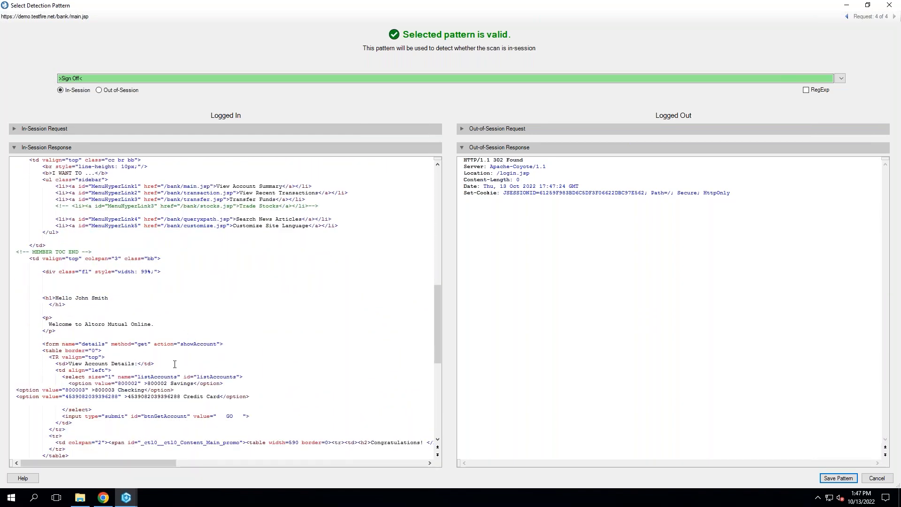
scroll(181, 367, down, 2)
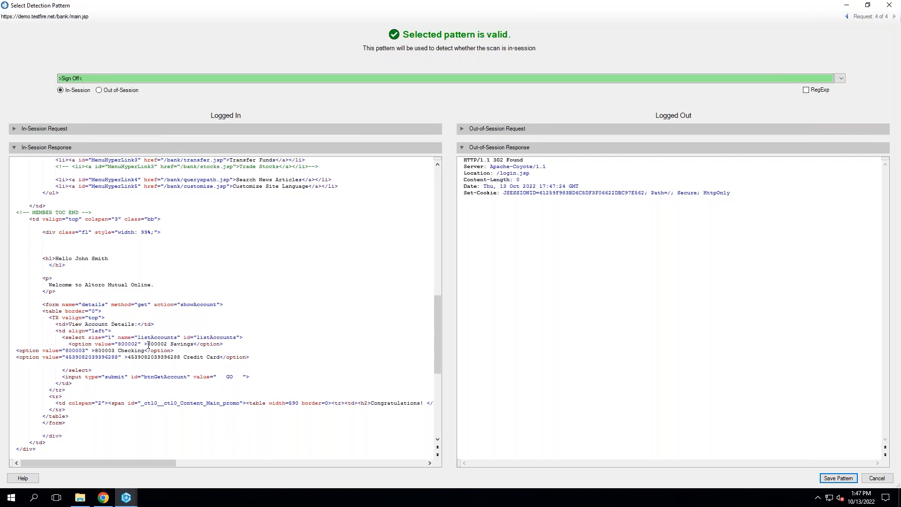
Replace the in-session detection pattern with the savings account option text from the in-session response and save the pattern.
drag(148, 346, 193, 347)
key(ctrl+c)
click(152, 79)
key(BackSpace)
key(BackSpace)
key(BackSpace)
key(BackSpace)
key(BackSpace)
key(BackSpace)
key(BackSpace)
key(BackSpace)
key(BackSpace)
key(BackSpace)
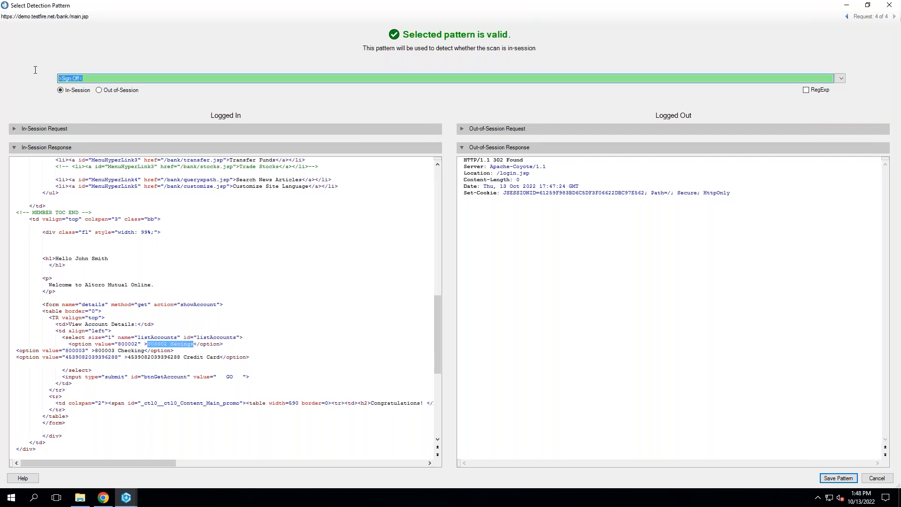
text(G)
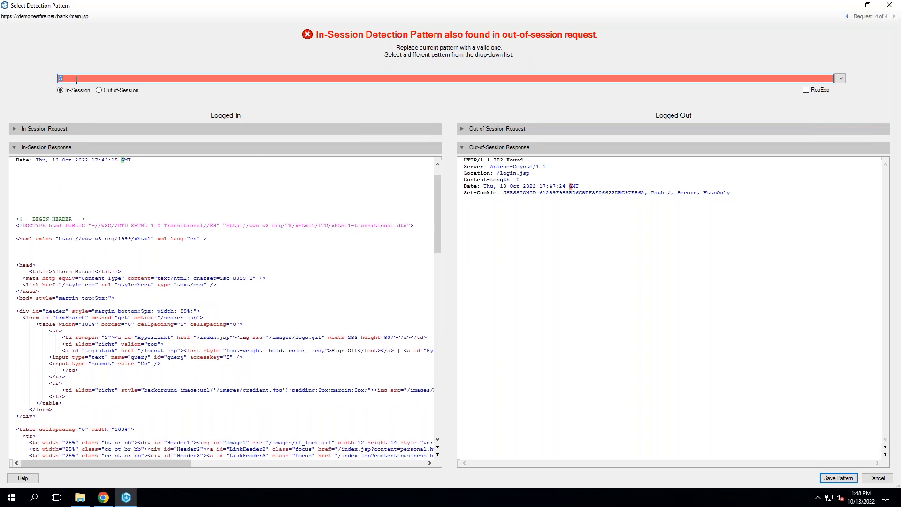
key(ctrl+v)
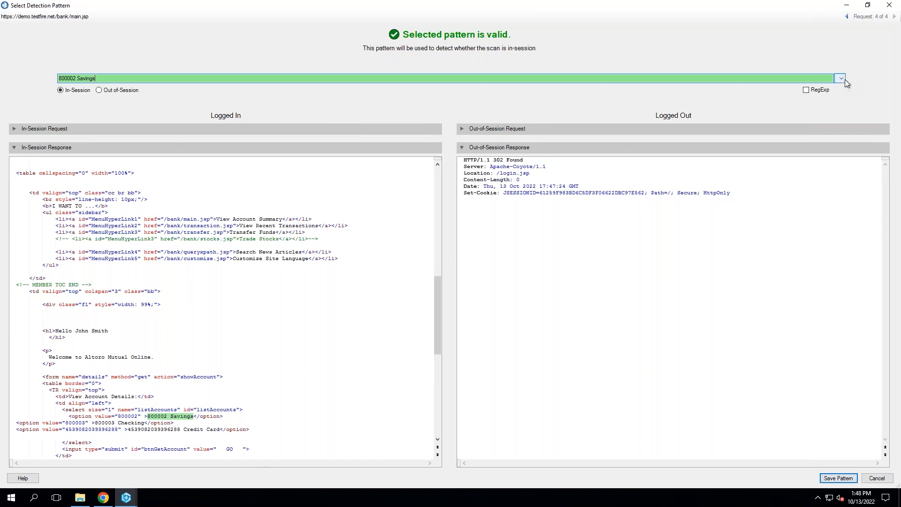
click(837, 479)
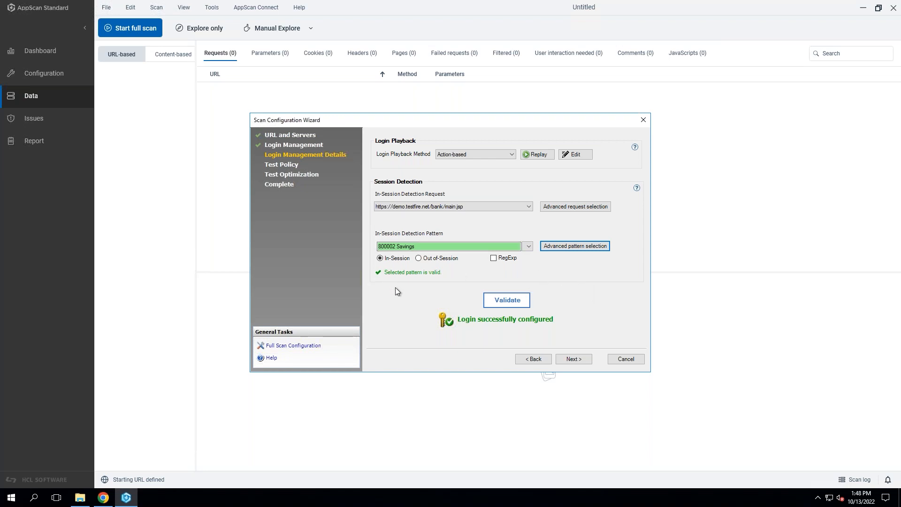
Validate the login configuration, show the validation details, and close the finished validation.
click(515, 301)
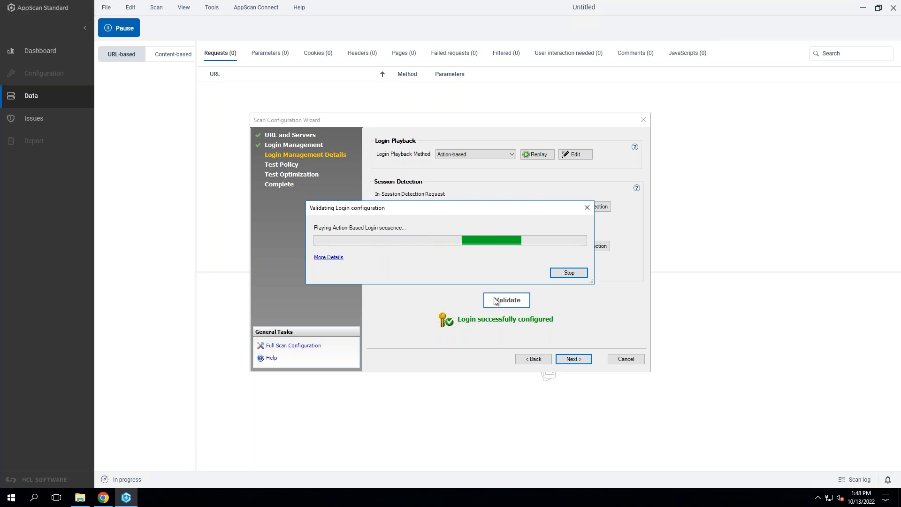
click(333, 257)
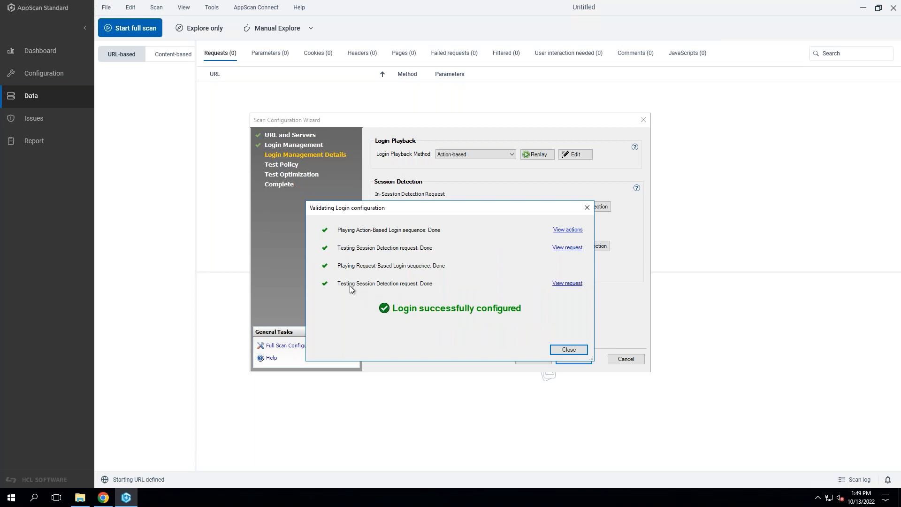
click(575, 350)
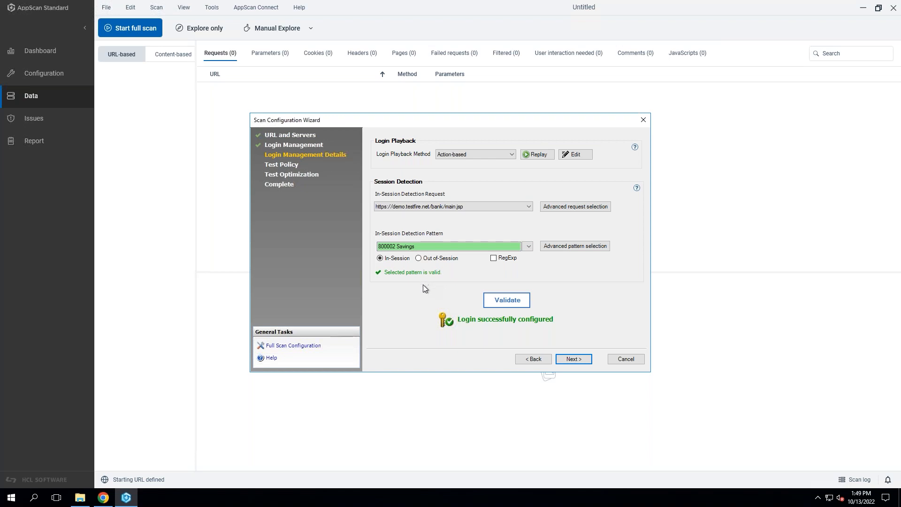
Continue to the Test Policy page, compare the Application-Only, Infrastructure-Only and Complete policies, and select the Default policy.
click(579, 359)
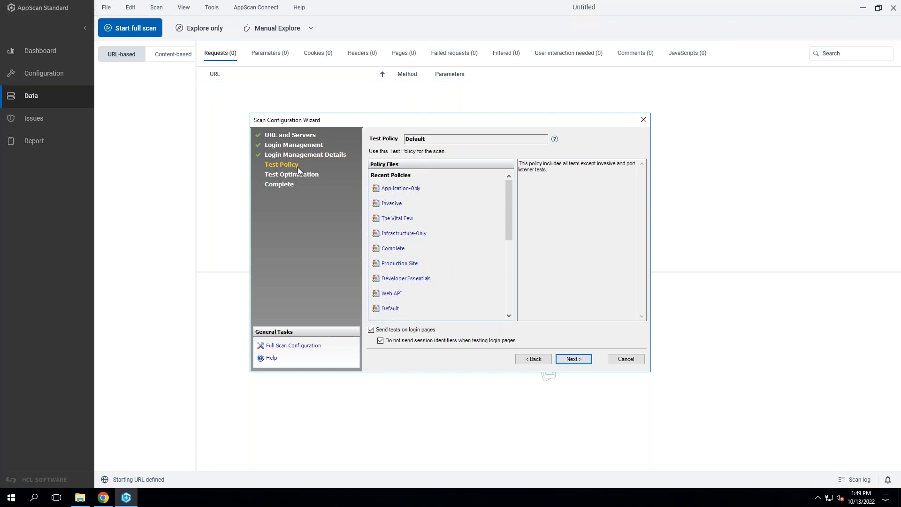
click(410, 190)
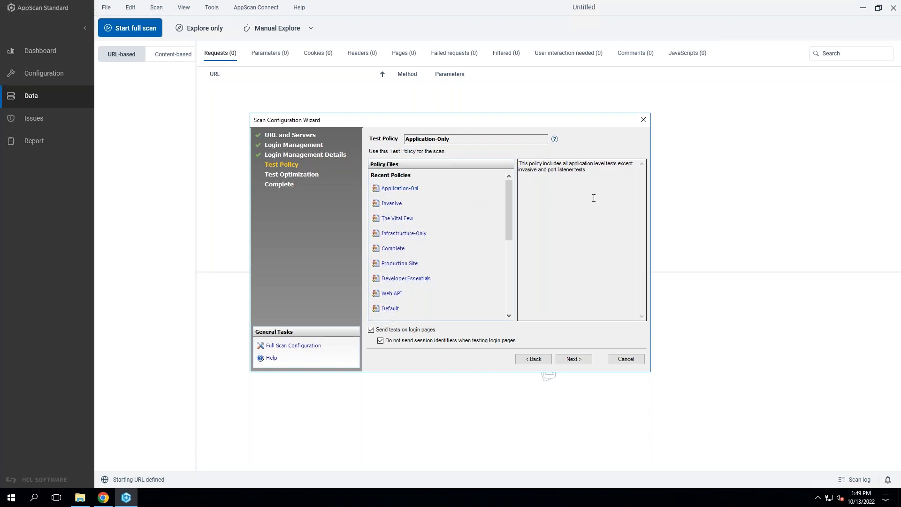
click(407, 233)
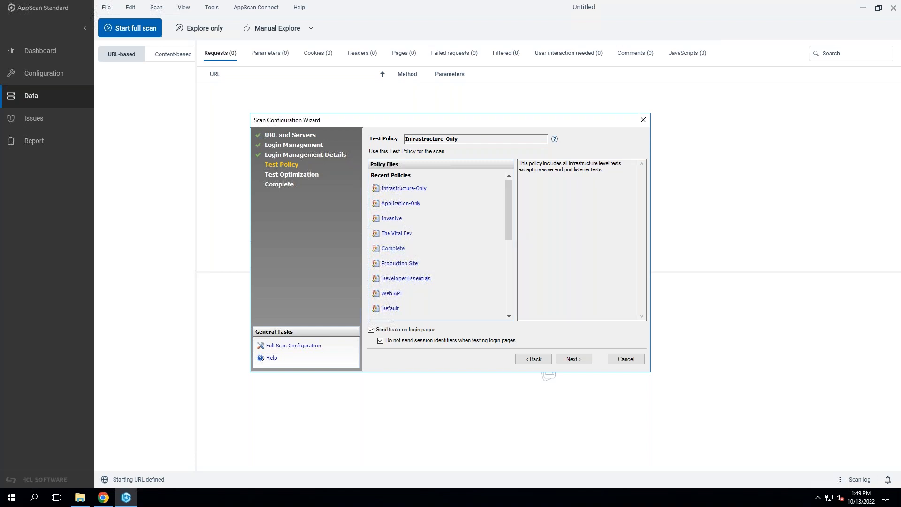
click(395, 248)
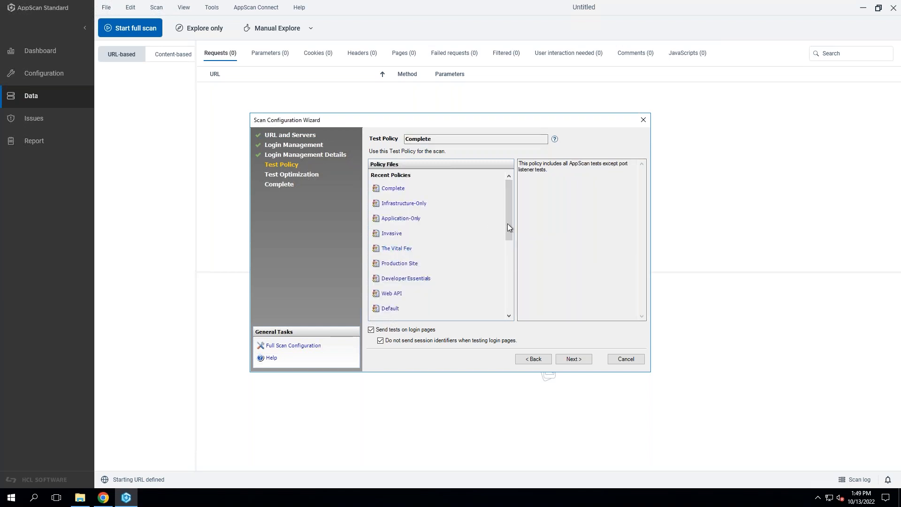
drag(508, 223, 506, 244)
click(386, 269)
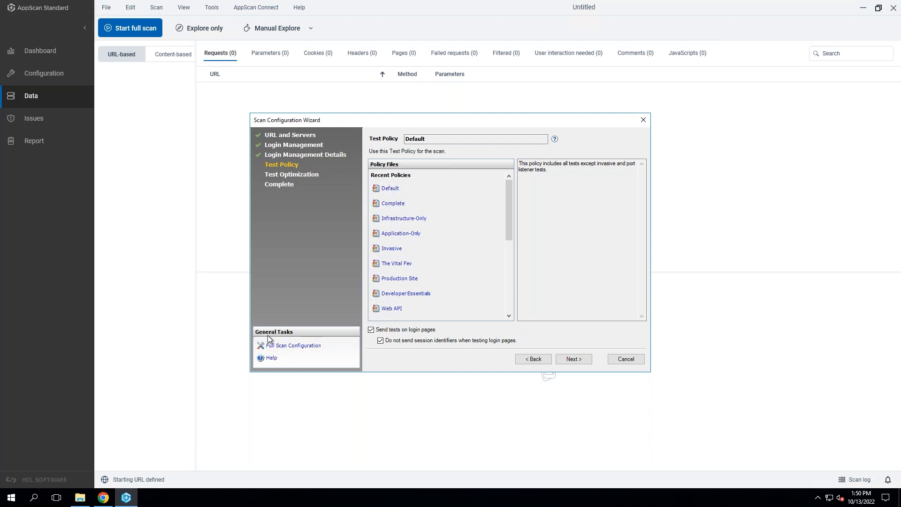
Open the full scan configuration maximized, fit the Threat Classification column to its contents, and load the Default test policy.
click(316, 347)
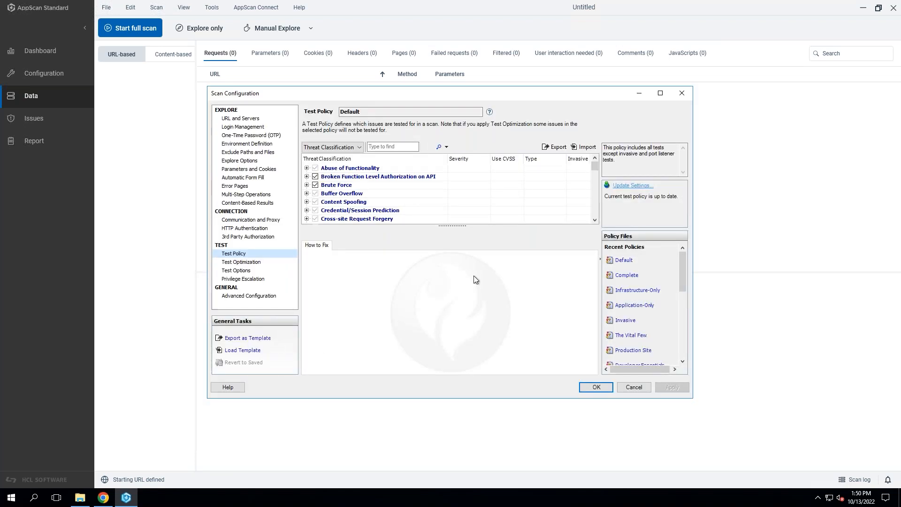
double_click(317, 92)
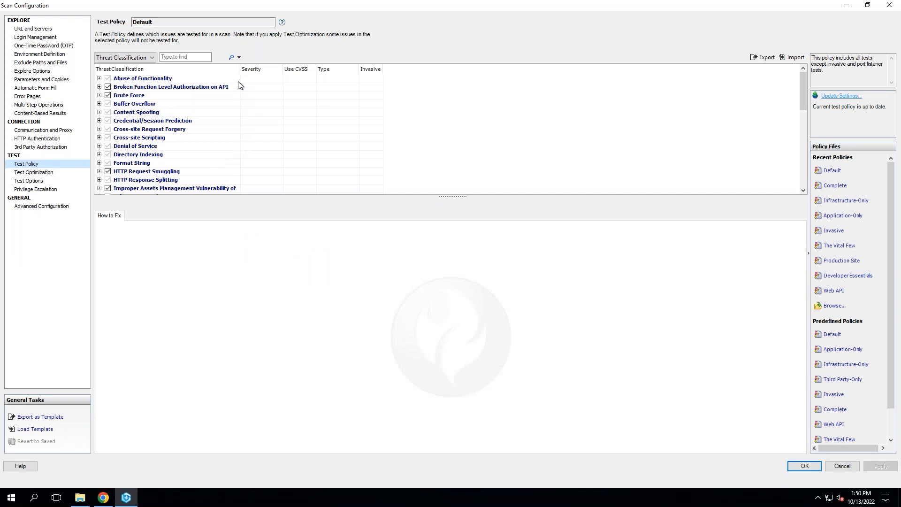
double_click(240, 69)
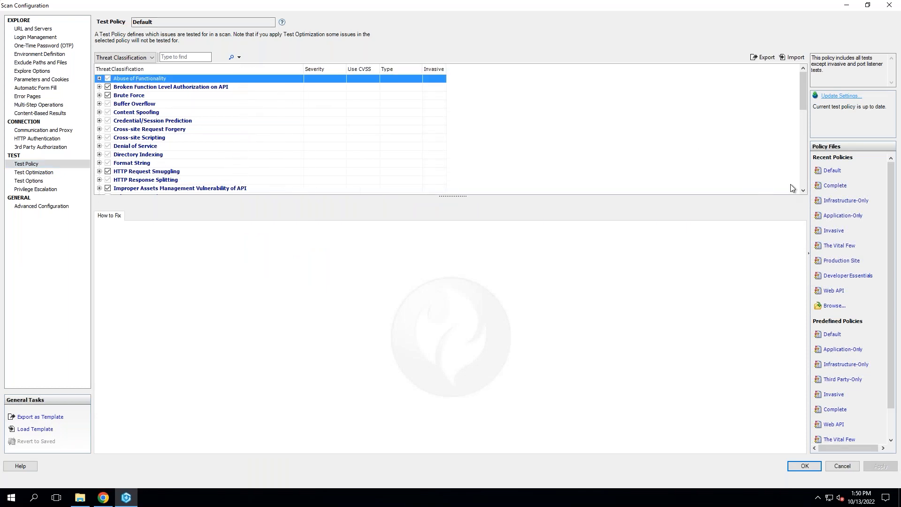
click(837, 172)
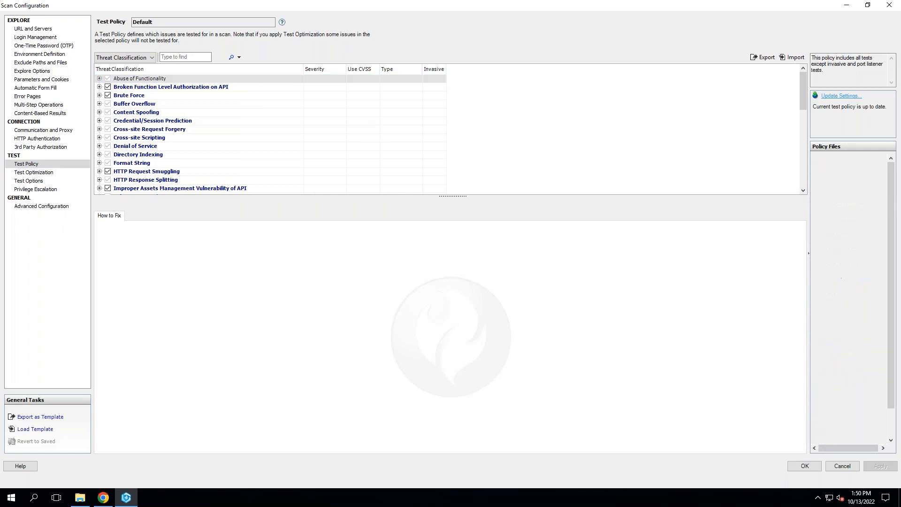
Expand Abuse of Functionality with its Allaire ColdFusion and Application Debug Mode Enforcement tests, and select the DEBUG=ON query variant.
click(99, 78)
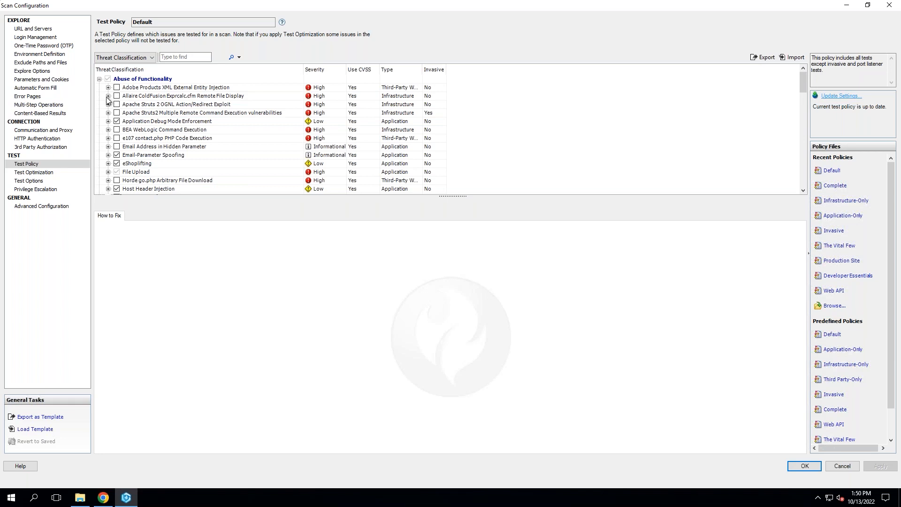
click(108, 96)
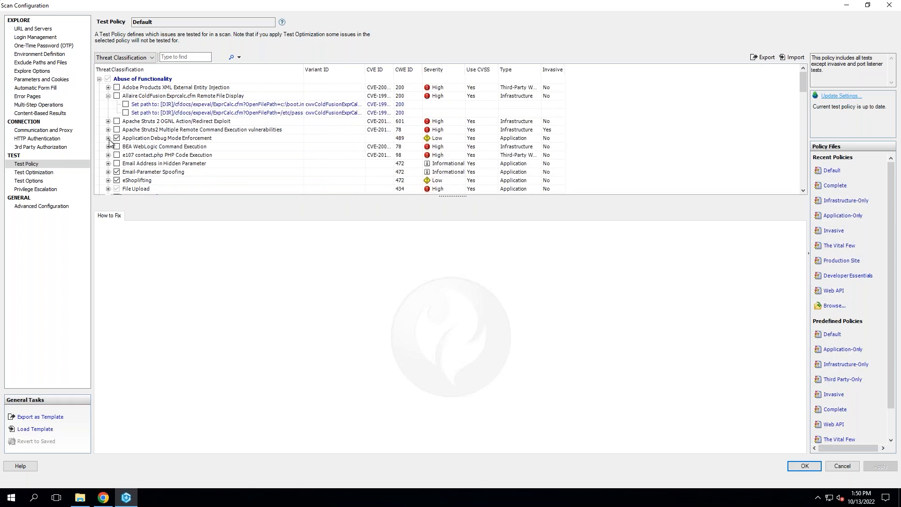
click(109, 138)
click(168, 148)
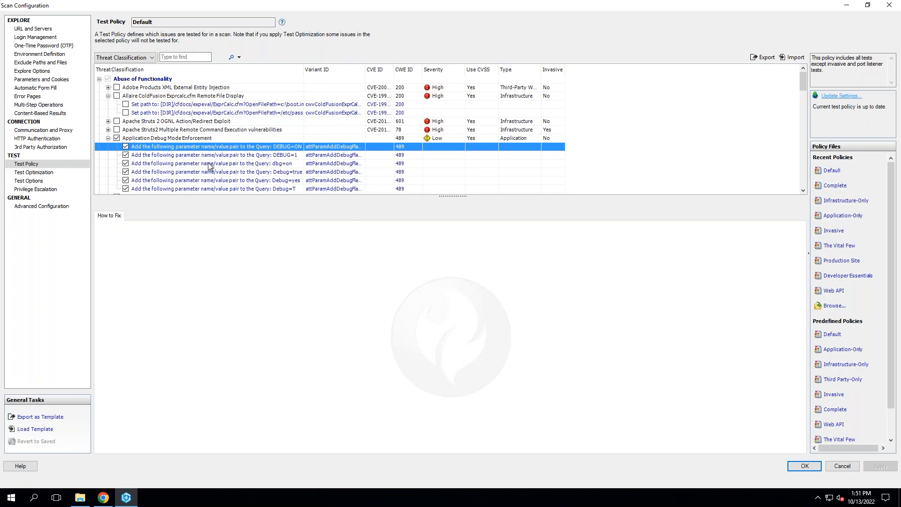
Read the Application Debug Mode Enforcement advisory, including Risk and Exploit example, and widen the CVE ID column to check the identifiers.
scroll(206, 167, down, 2)
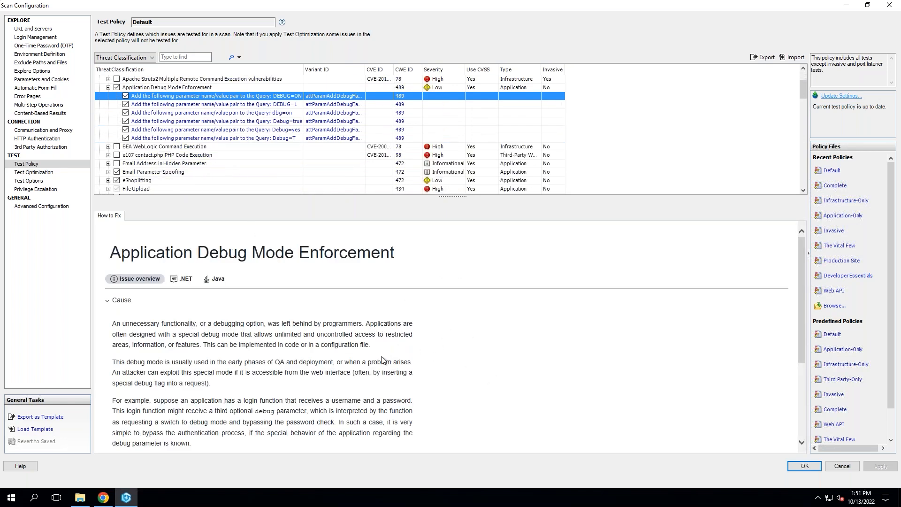
scroll(381, 358, down, 3)
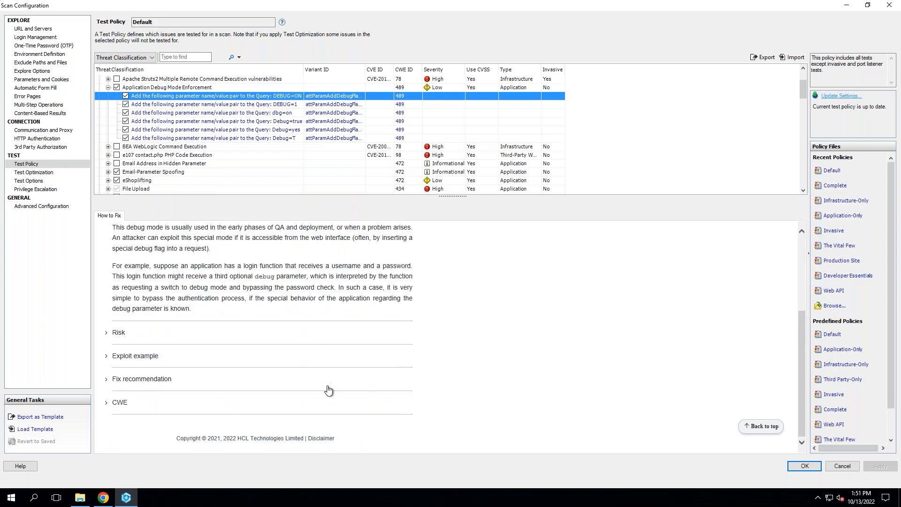
click(364, 357)
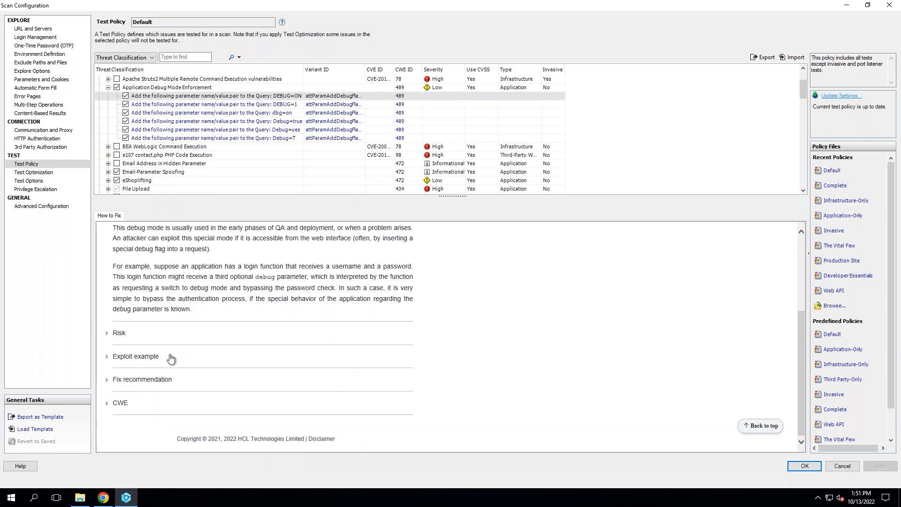
click(152, 359)
click(235, 333)
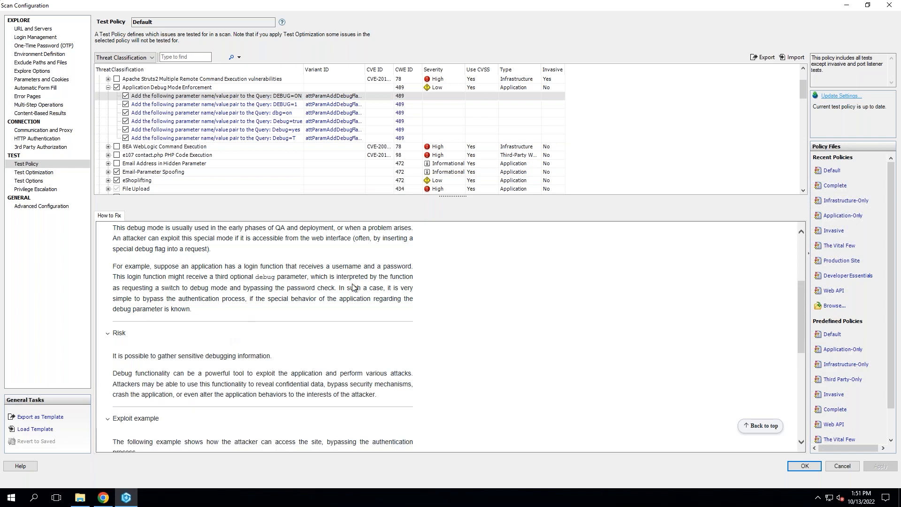
drag(421, 69, 440, 68)
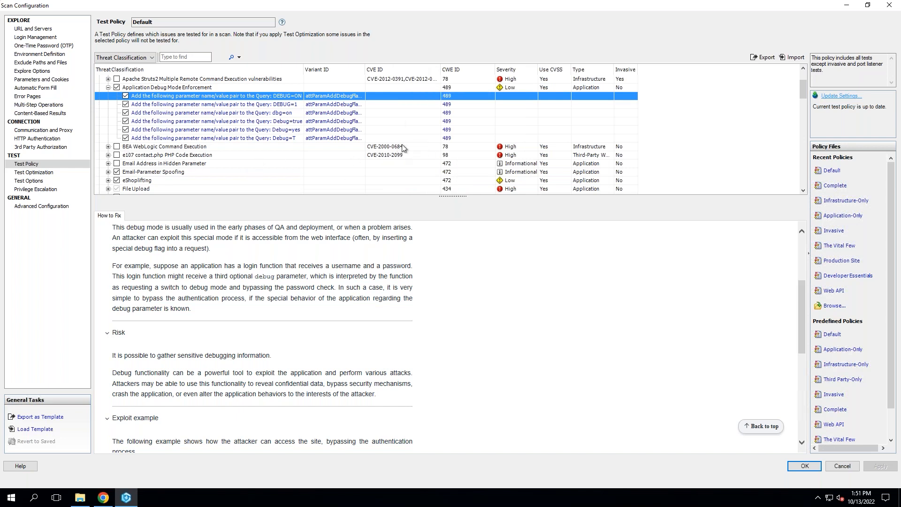
click(188, 57)
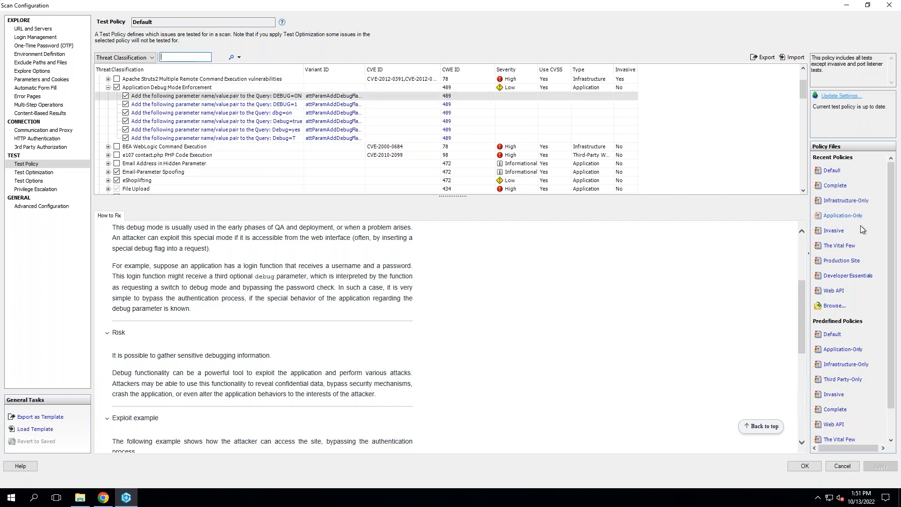
Load the Application-Only test policy and expand its Cross-site Request Forgery and Cross-site Scripting tests.
click(852, 217)
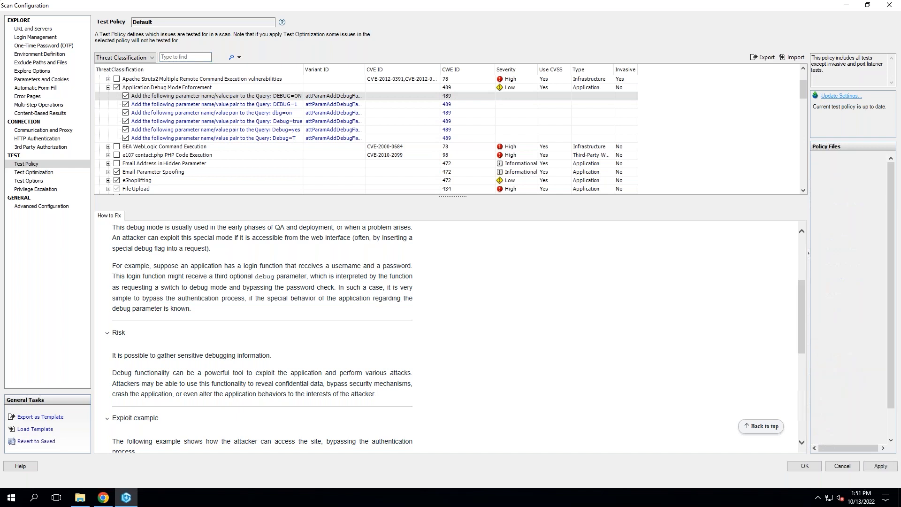
click(99, 79)
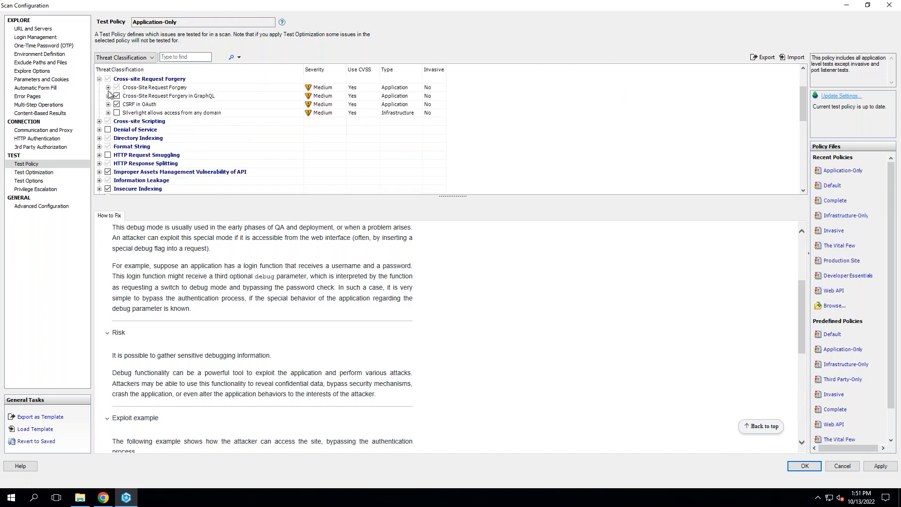
click(108, 96)
click(106, 138)
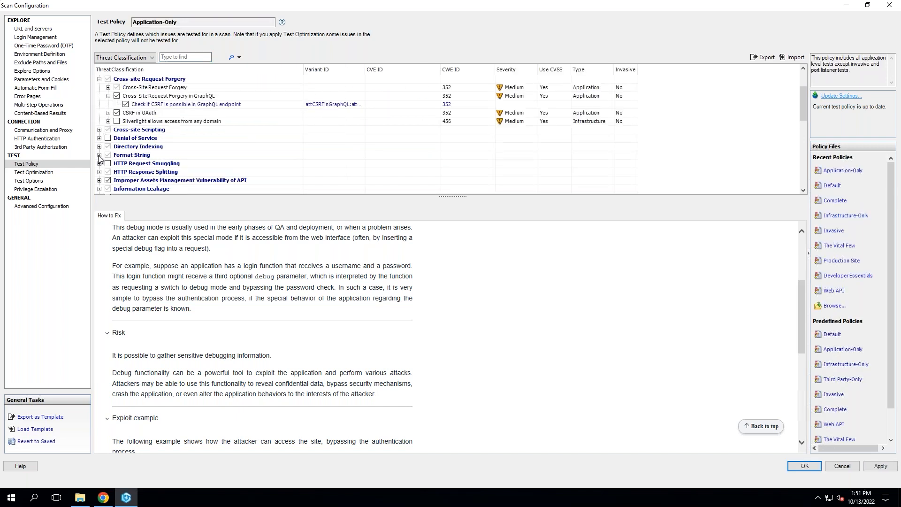
click(99, 130)
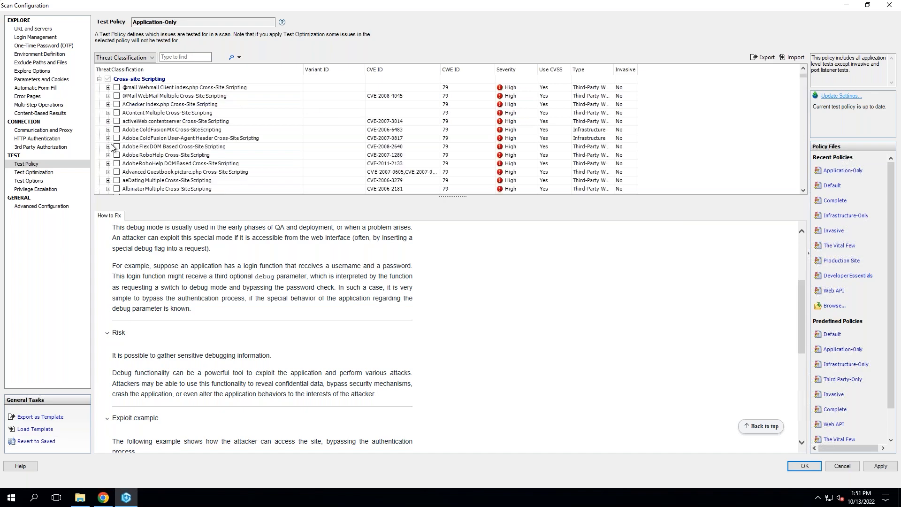
Enable the Atlant Pro, AssoCIateD index.php, ASPBB perform_search.asp and ATutor Cross-Site Scripting tests in the Application-Only policy.
scroll(187, 159, down, 1)
scroll(185, 158, down, 6)
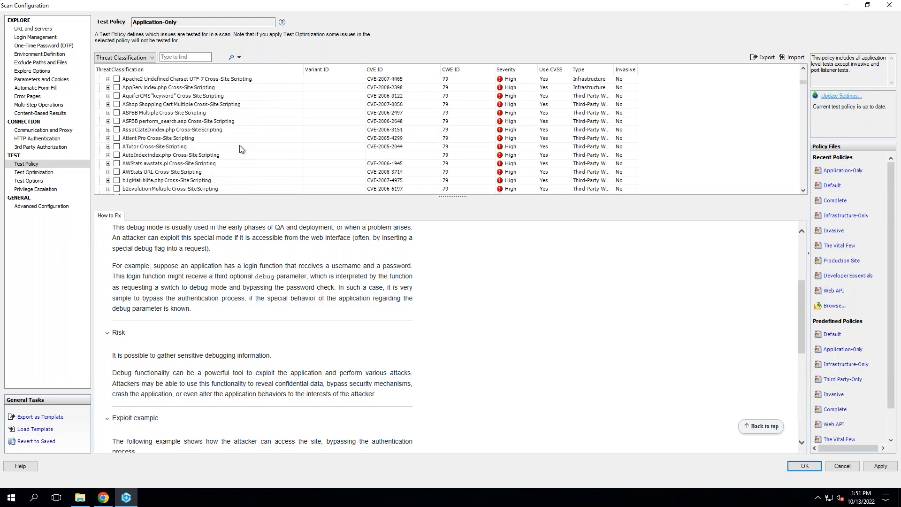
click(117, 138)
click(117, 130)
click(117, 121)
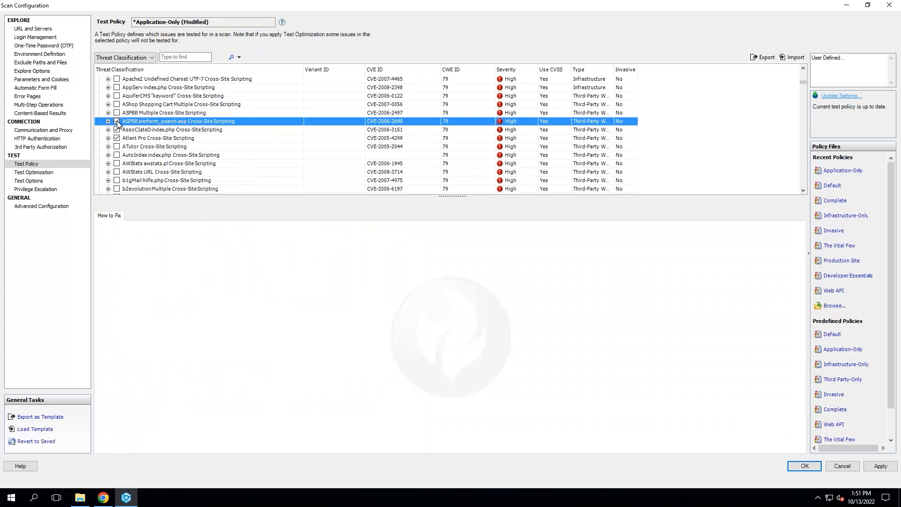
click(117, 146)
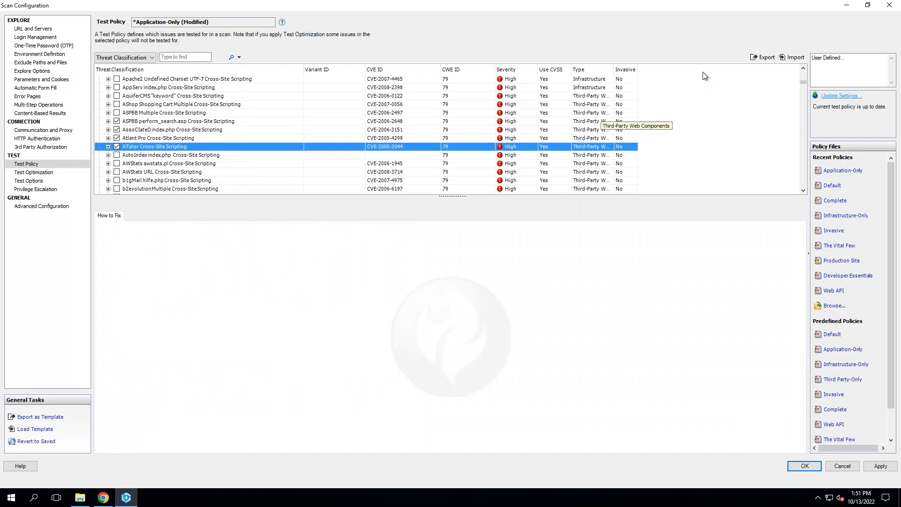
Export the modified policy as a Test Policy file named with the owner's first name plus "test policy", and accept the scan configuration.
click(767, 56)
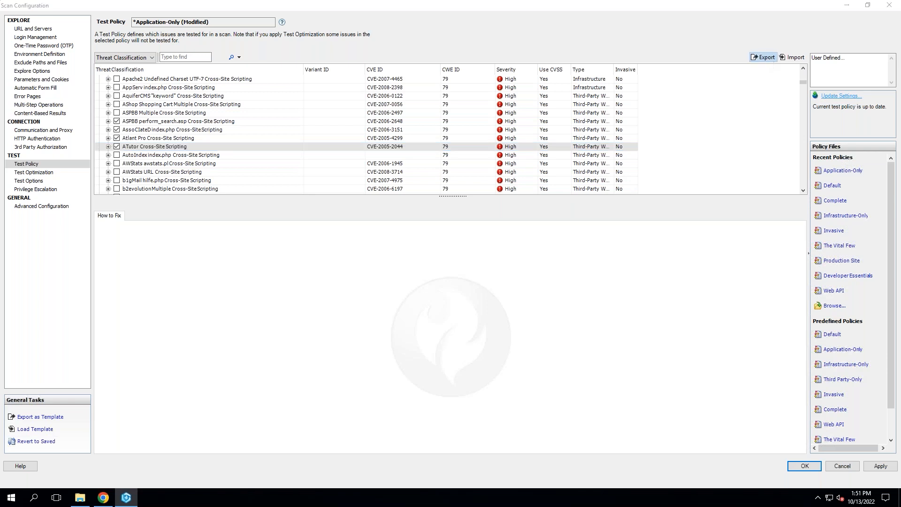
click(440, 18)
click(768, 58)
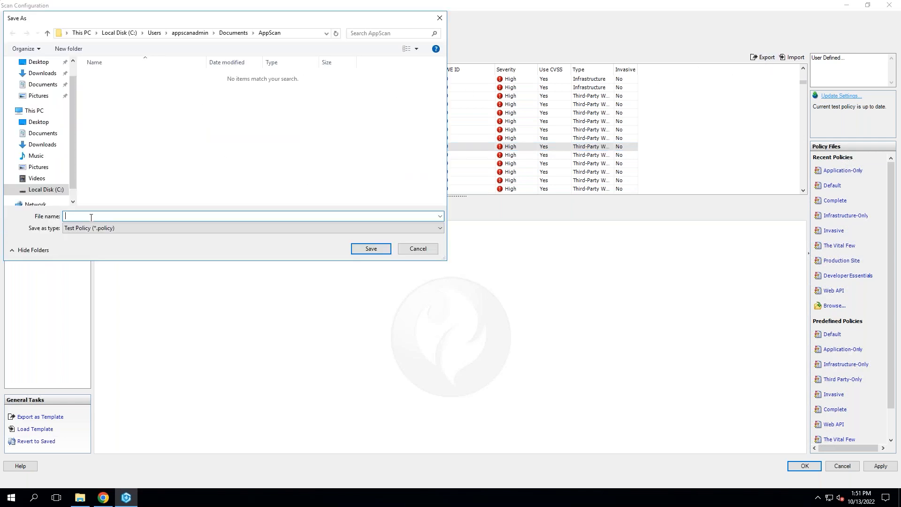
text(antony's test policy)
click(362, 252)
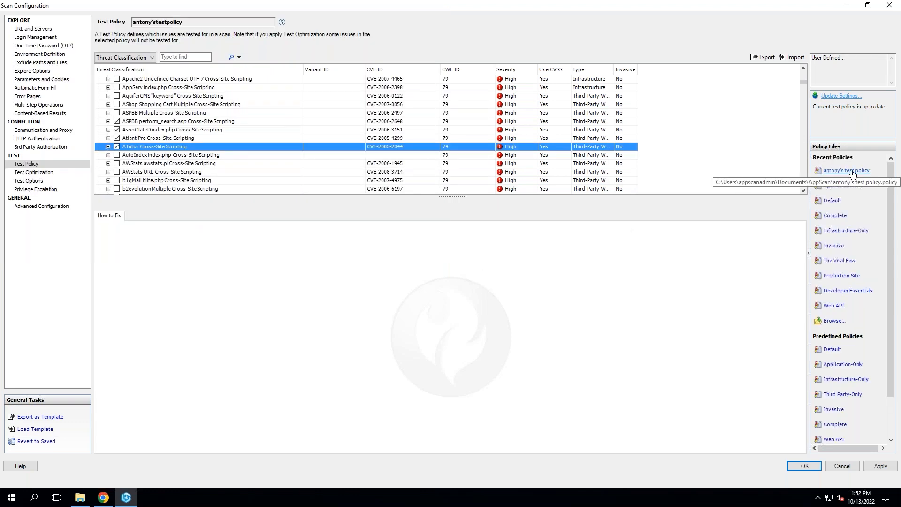
click(809, 468)
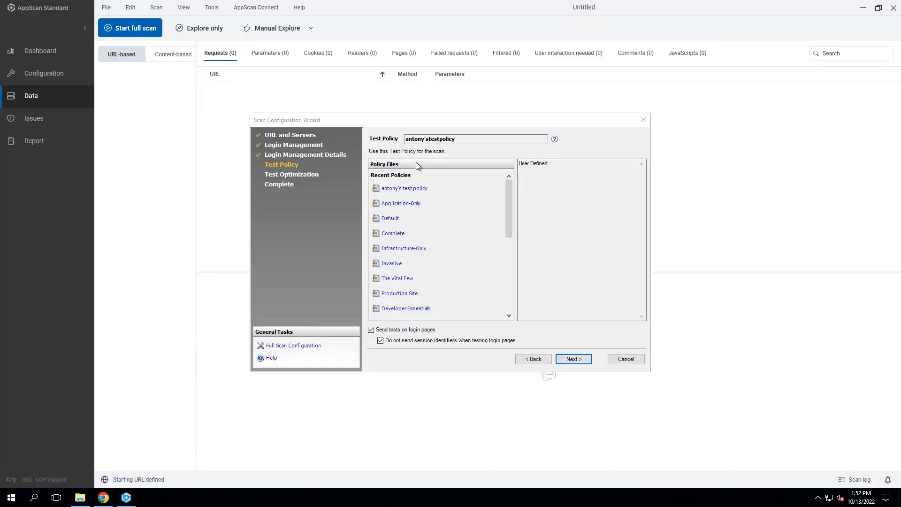
Switch the wizard from the exported custom policy to the Application-Only test policy and continue to Test Optimization.
click(410, 192)
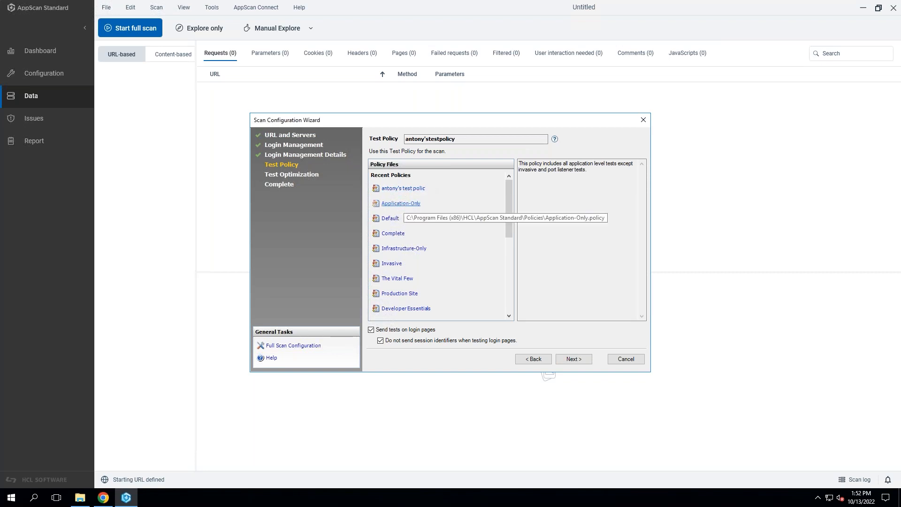
click(403, 204)
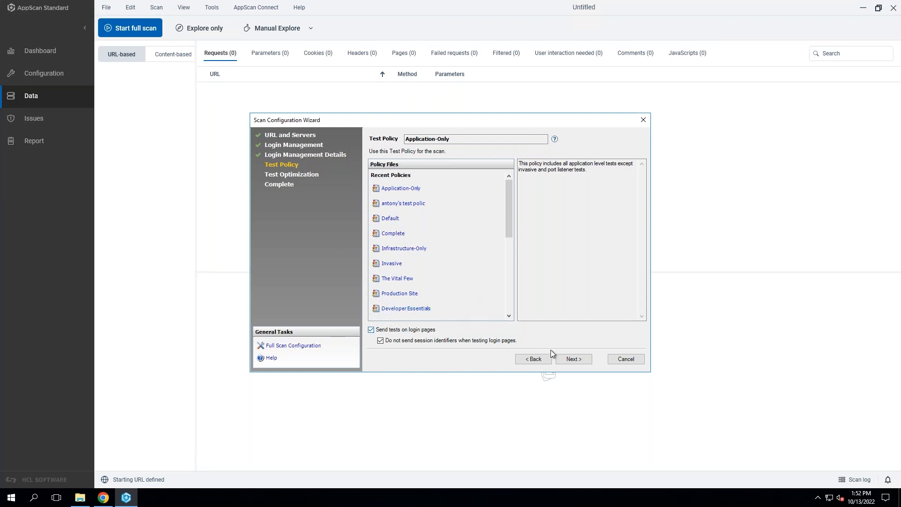
click(580, 360)
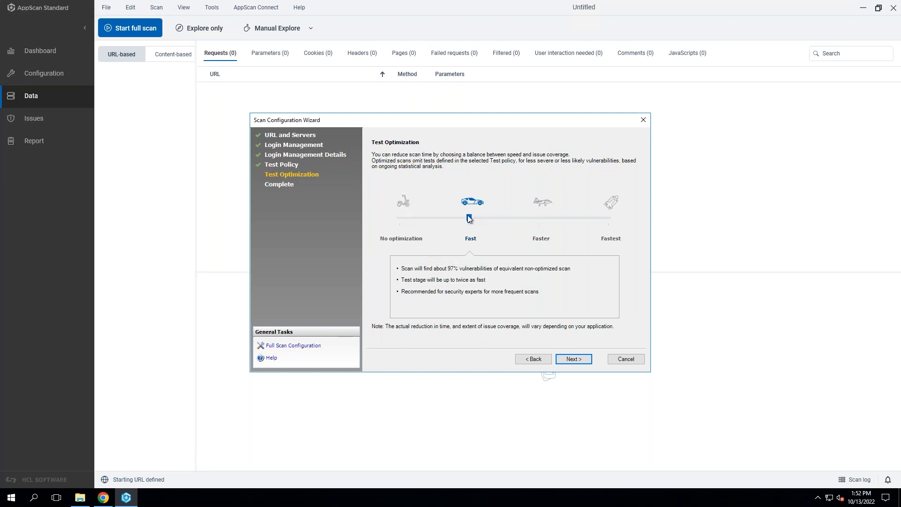
Compare the Faster, Fastest and Fast optimization levels, and set the scan to No optimization before continuing to the completion page.
click(532, 220)
click(610, 224)
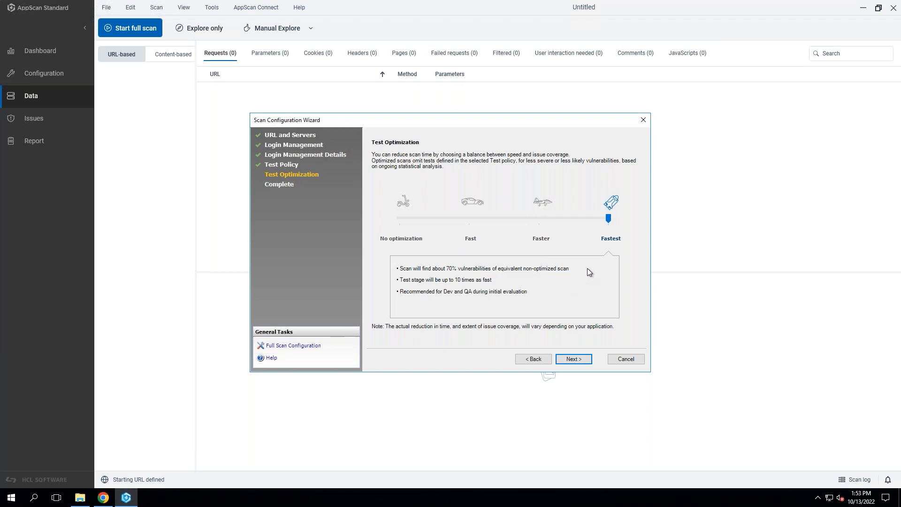
click(478, 218)
click(475, 219)
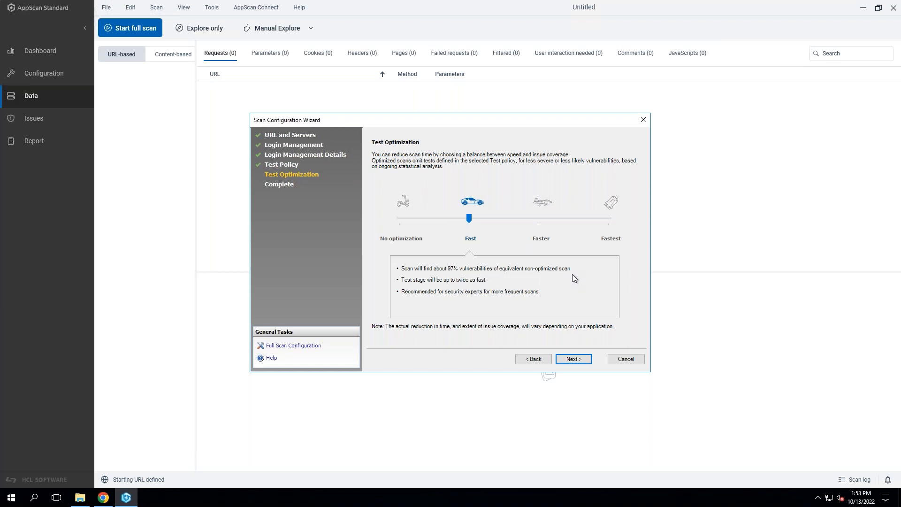
click(401, 219)
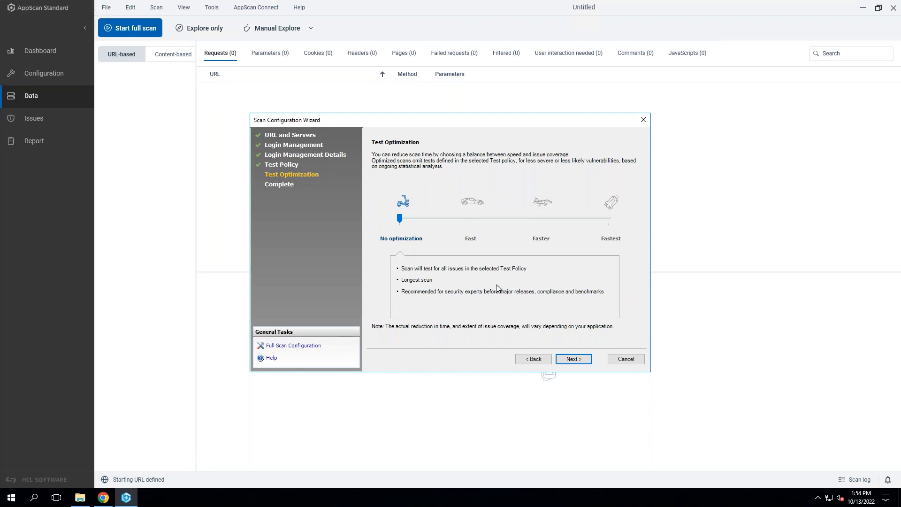
click(578, 364)
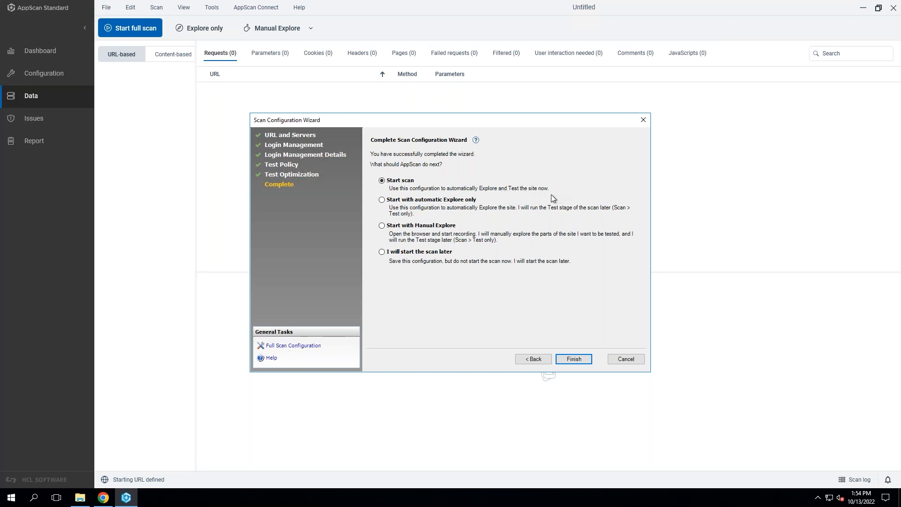
Go through the start options, including automatic Explore only, Manual Explore and starting later, and finish the configuration wizard.
click(458, 203)
click(401, 183)
click(458, 202)
click(400, 226)
click(446, 254)
click(406, 184)
click(576, 360)
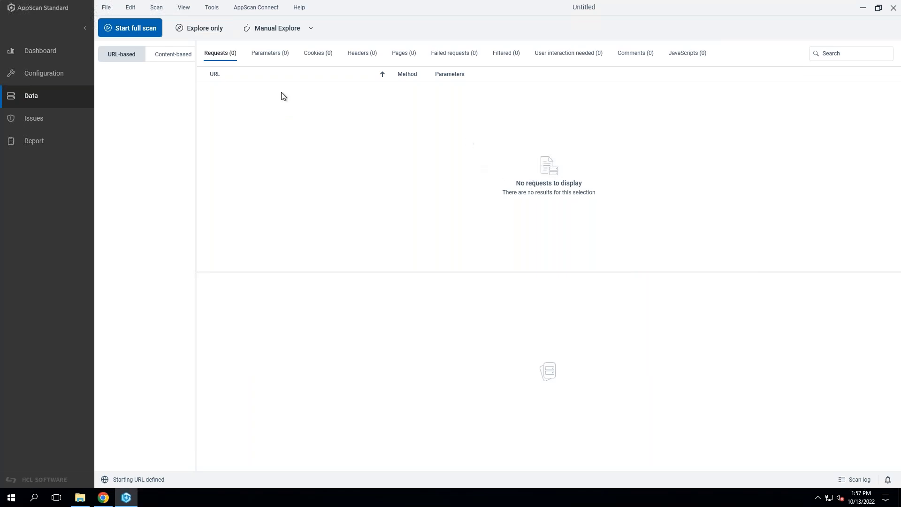
Save the scan configuration as an AppScan Scan Template named with the owner's first name plus "template" in the AppScan documents folder.
click(110, 8)
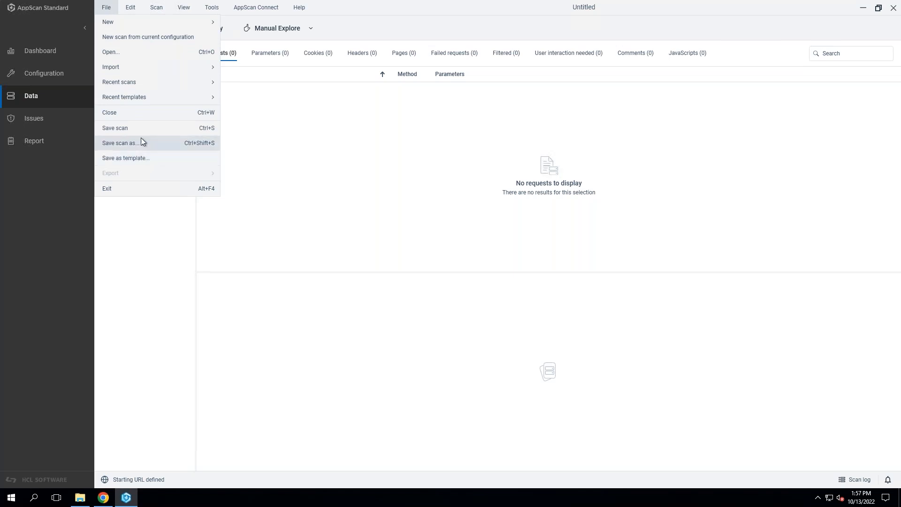
click(178, 158)
drag(366, 5, 418, 54)
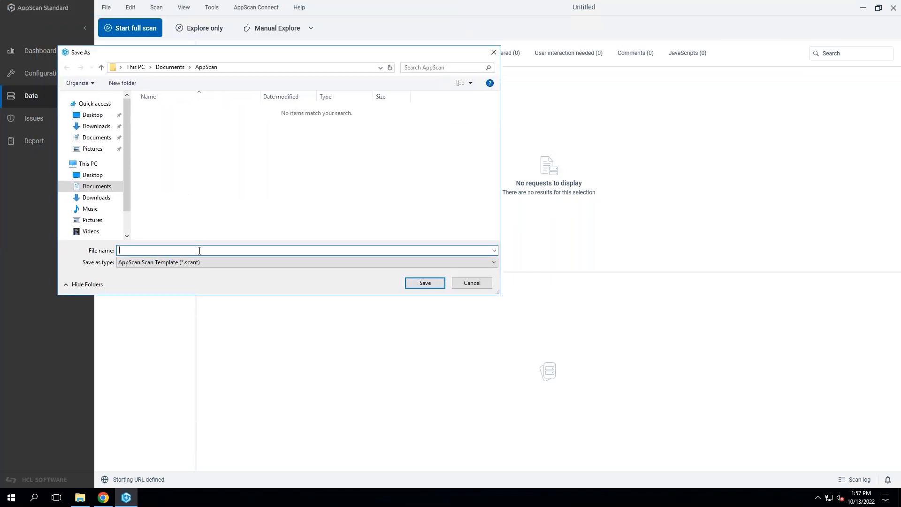
text(anton)
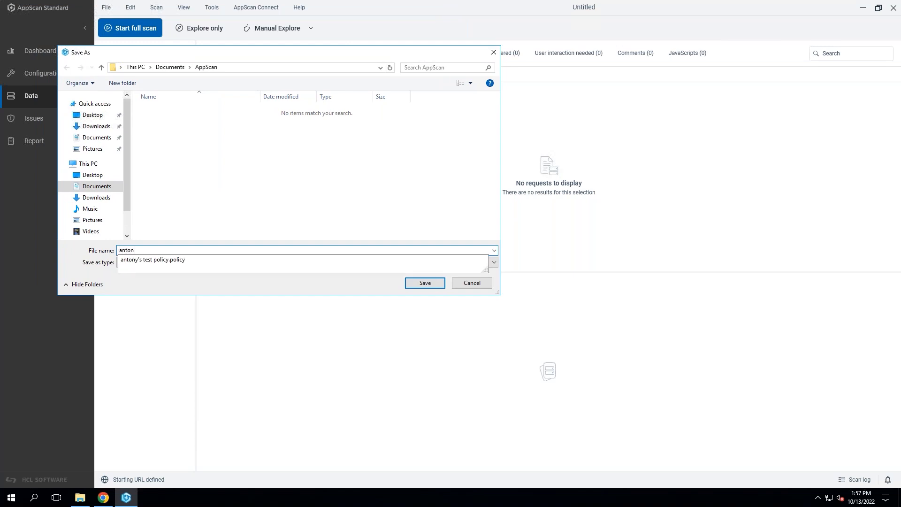
text(y's template)
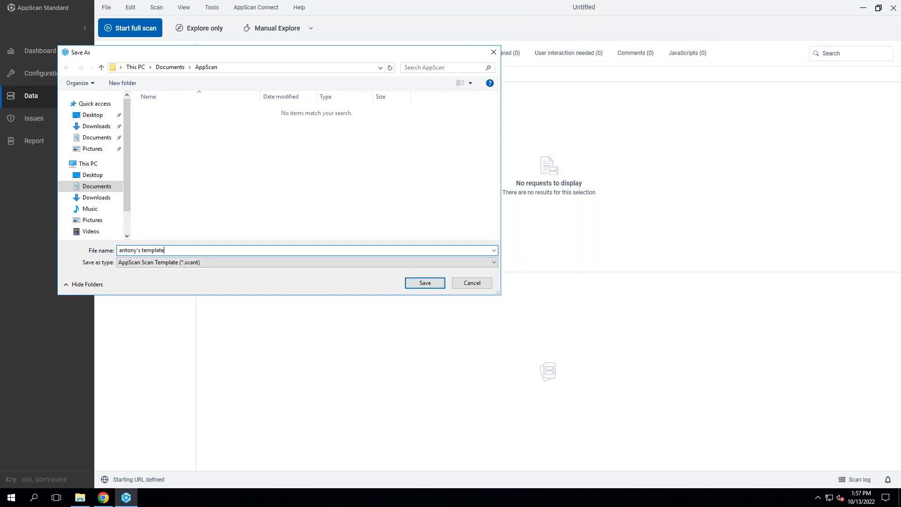
click(432, 285)
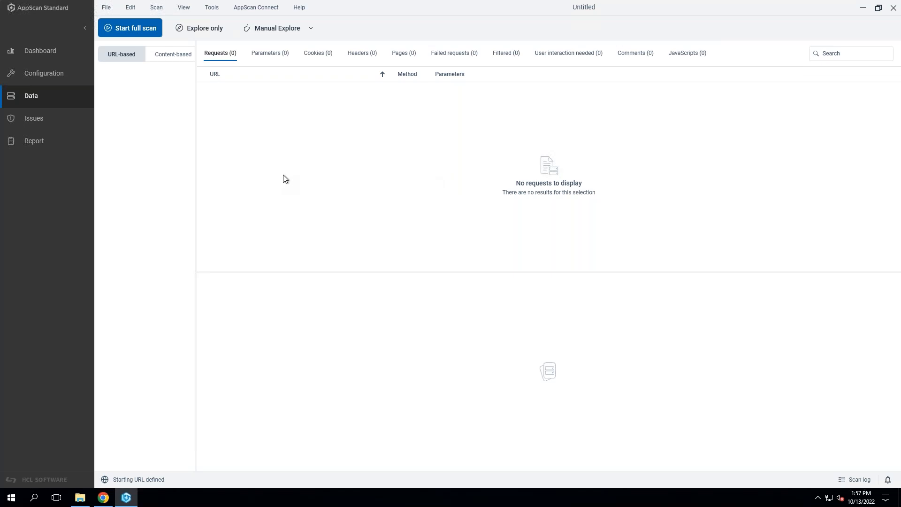
Open Application Only Test.scan from the AppScan documents folder without saving changes to the untitled scan.
click(106, 8)
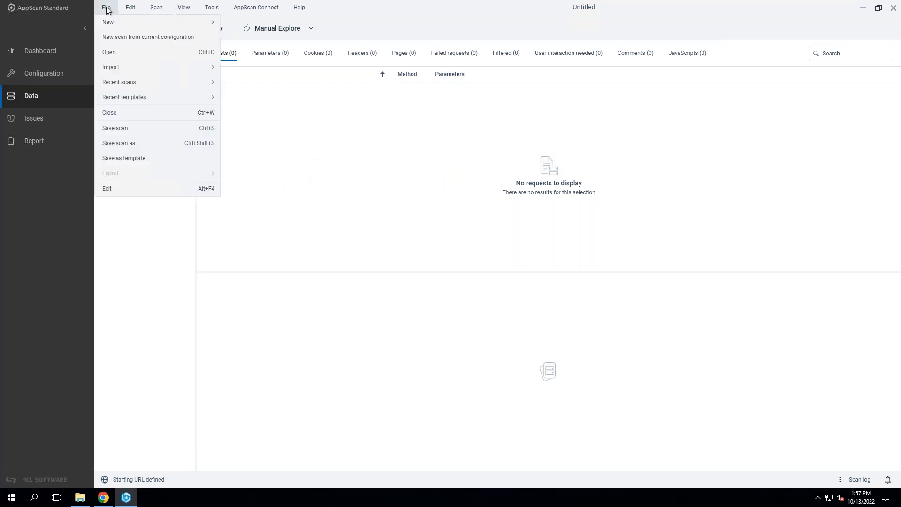
click(112, 53)
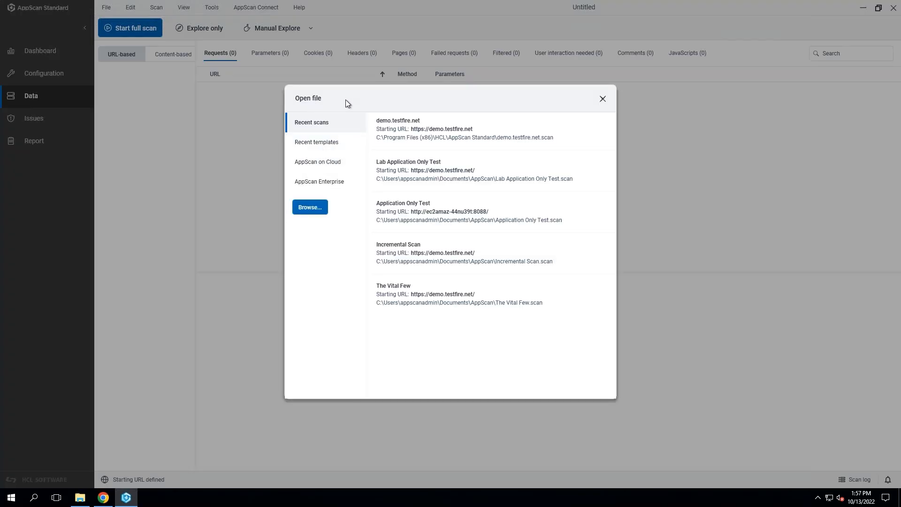
click(310, 208)
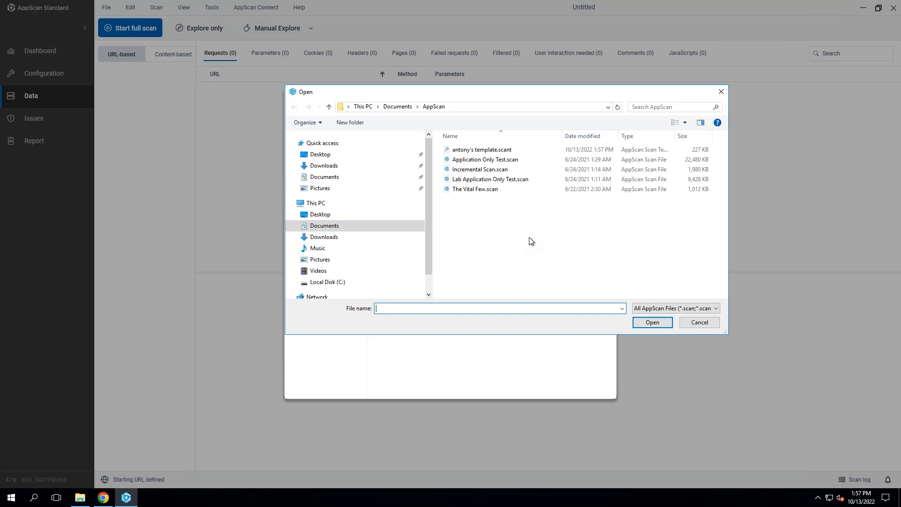
click(523, 104)
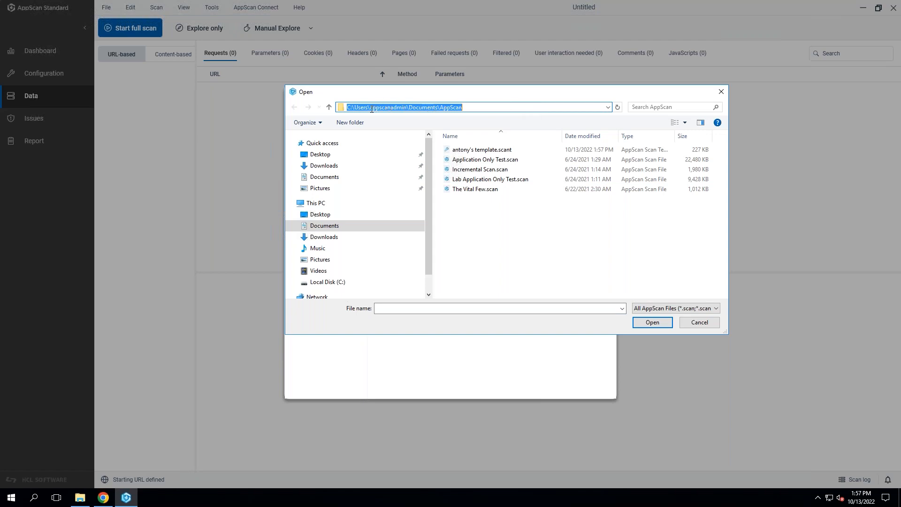
click(529, 268)
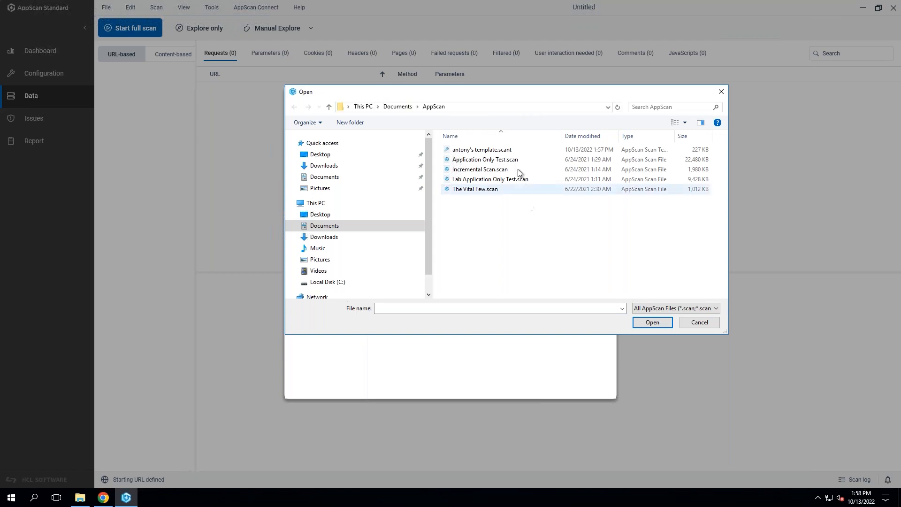
click(519, 161)
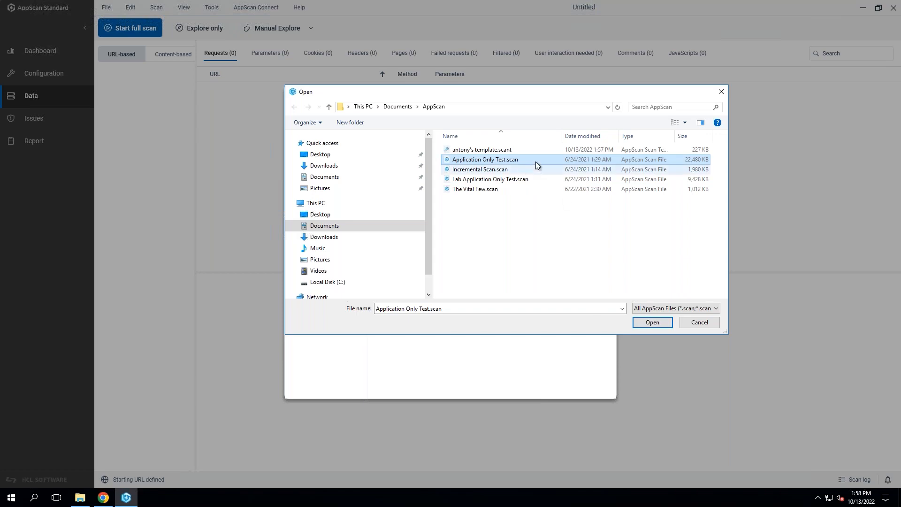
click(658, 323)
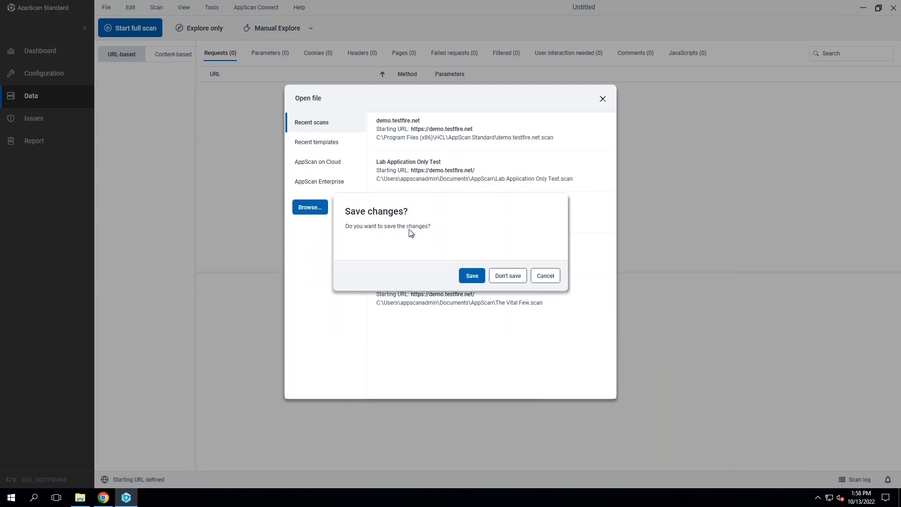
click(506, 277)
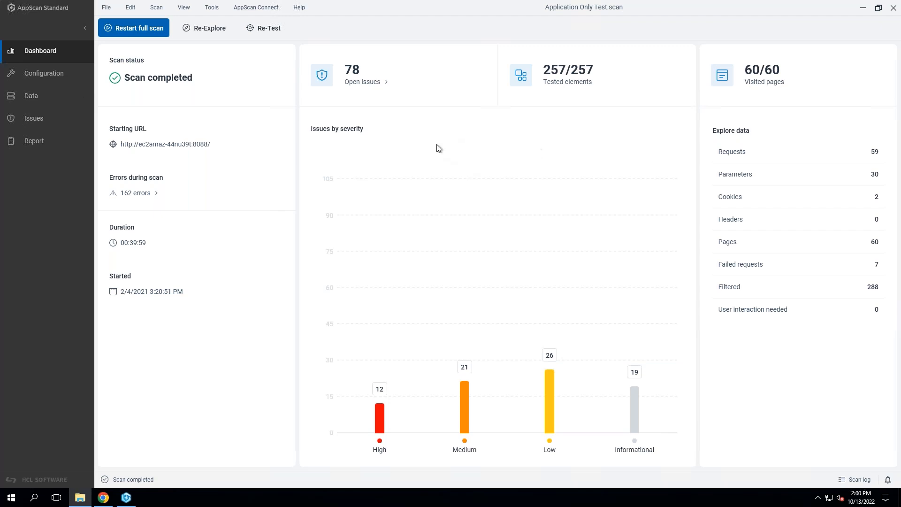
Try 1 thread and a 25-second timeout in the scan's Communication settings, and discard the changes.
click(75, 73)
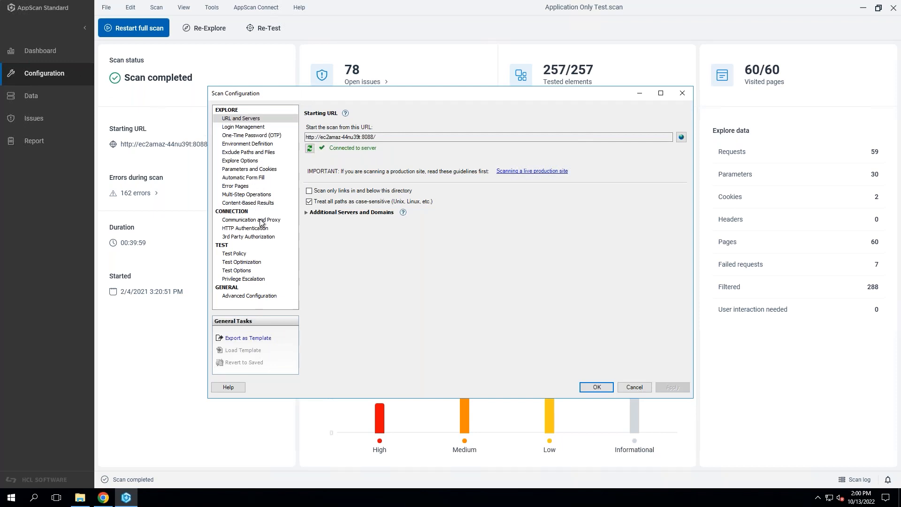
click(239, 221)
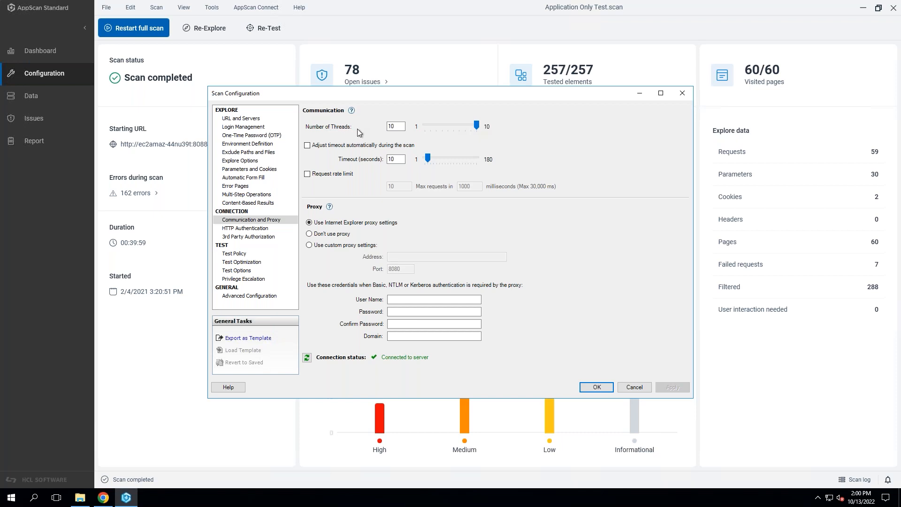
drag(474, 127, 424, 128)
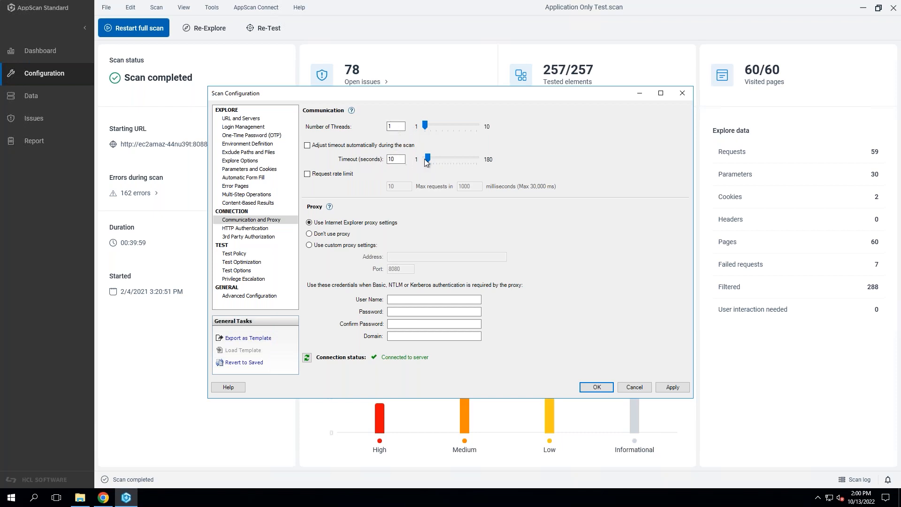
drag(424, 159, 432, 159)
click(632, 389)
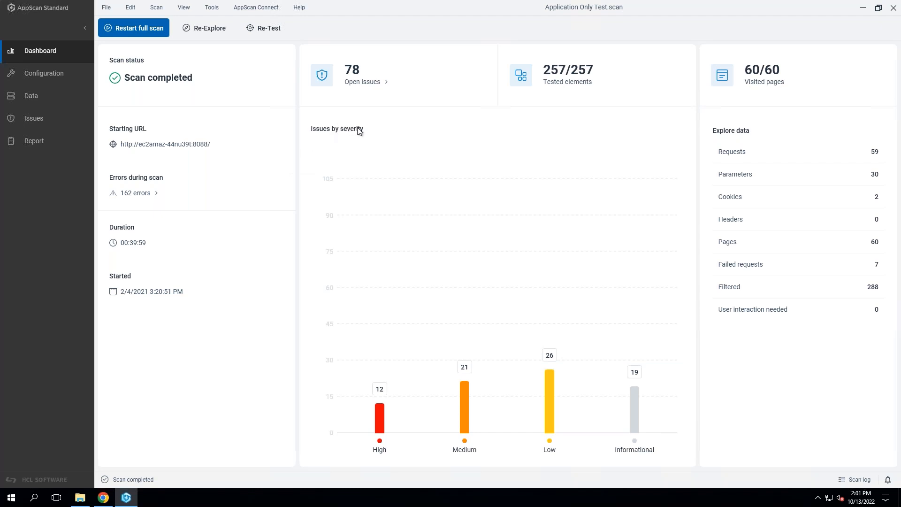
Review the TOTP method in the scan's One-Time Password configuration, including its available hash algorithms.
click(39, 73)
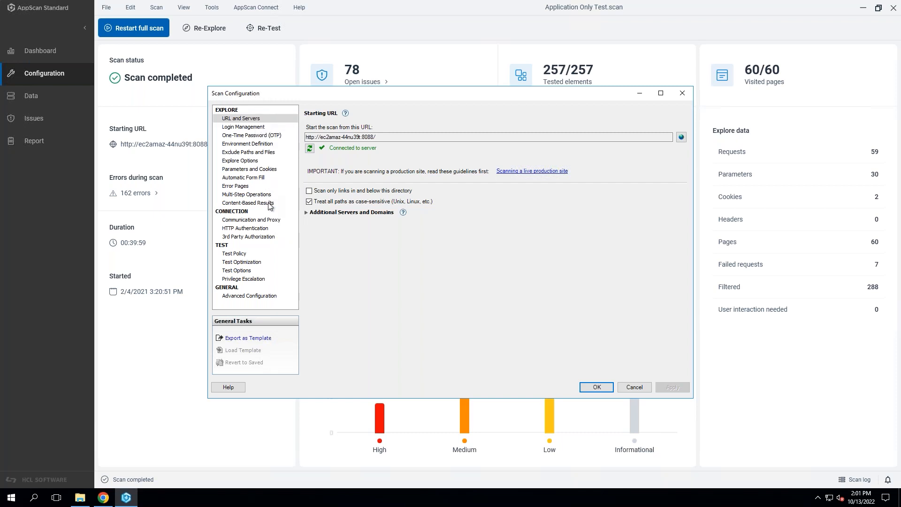
click(278, 219)
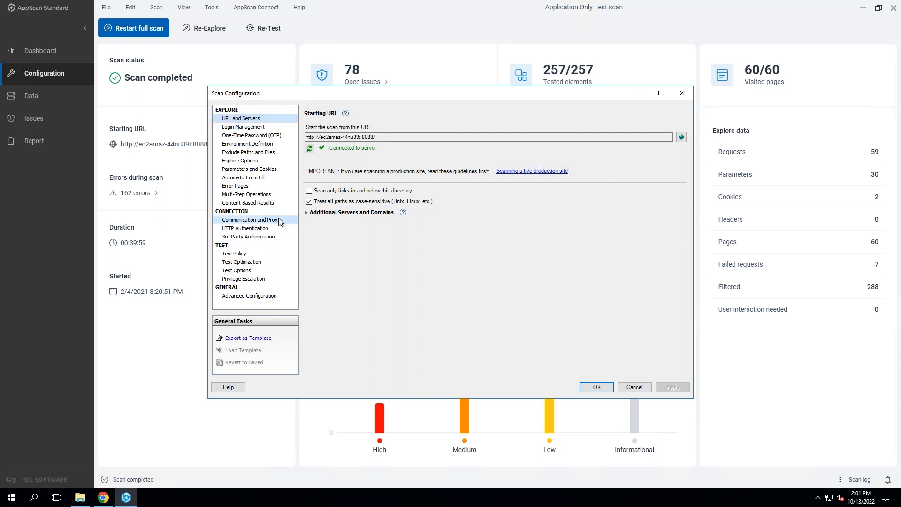
click(249, 137)
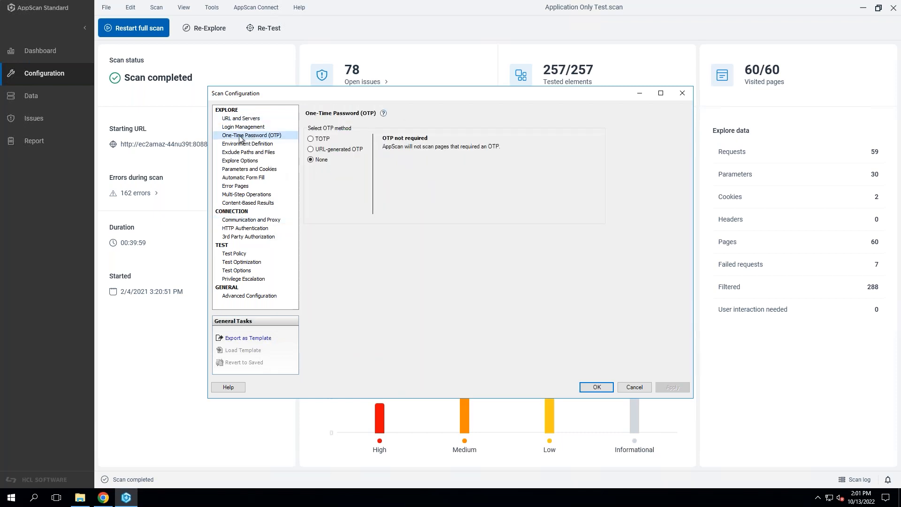
click(322, 140)
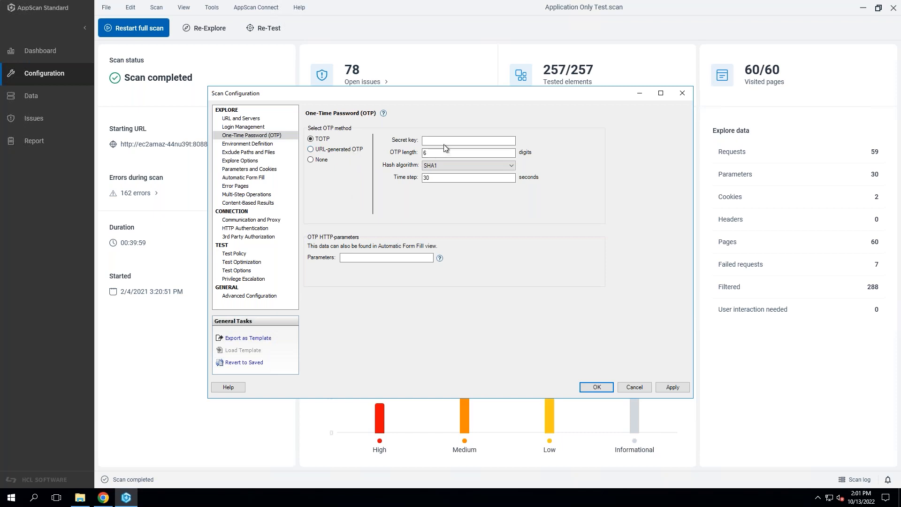
click(451, 166)
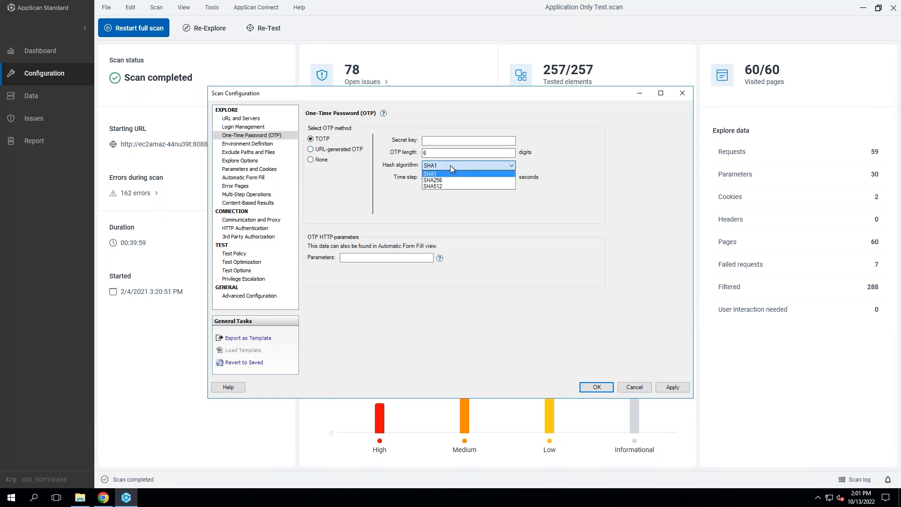
click(450, 166)
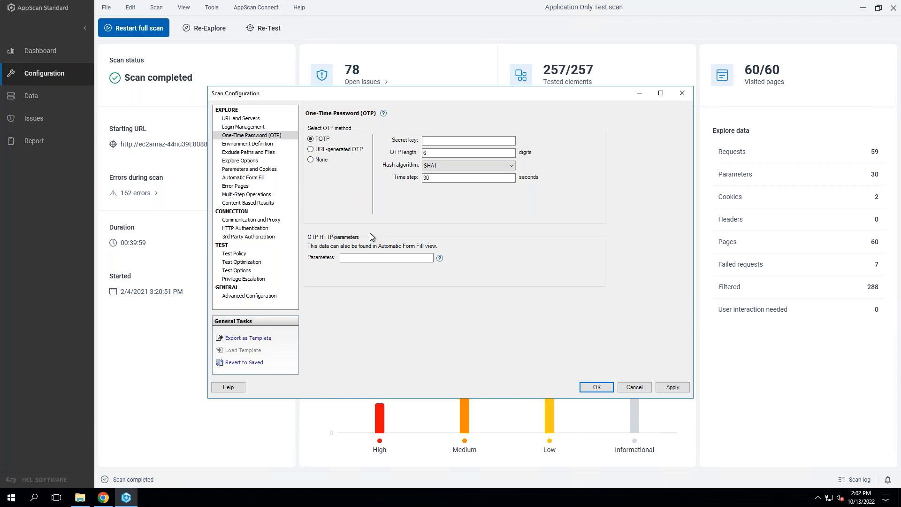
Examine the TOTP secret key and OTP HTTP parameters fields, and read the help on the parameters.
click(356, 258)
click(435, 140)
click(440, 259)
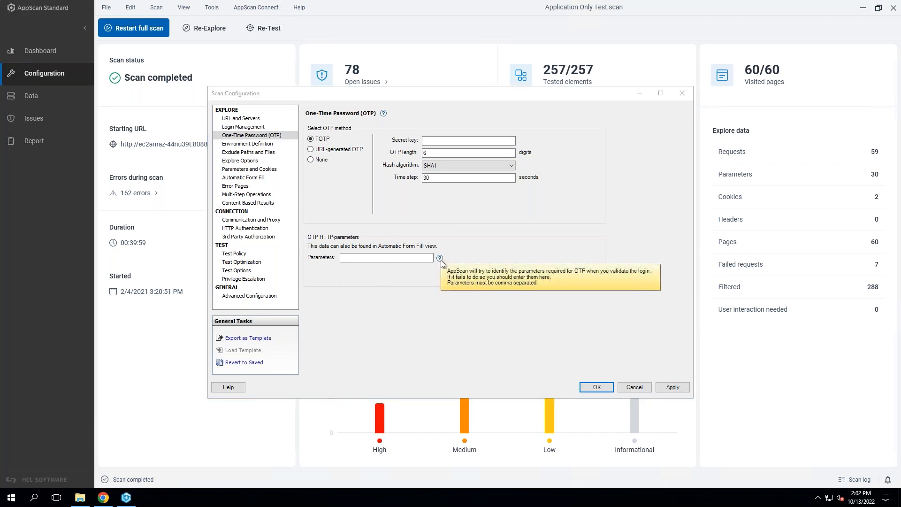
click(442, 261)
click(441, 258)
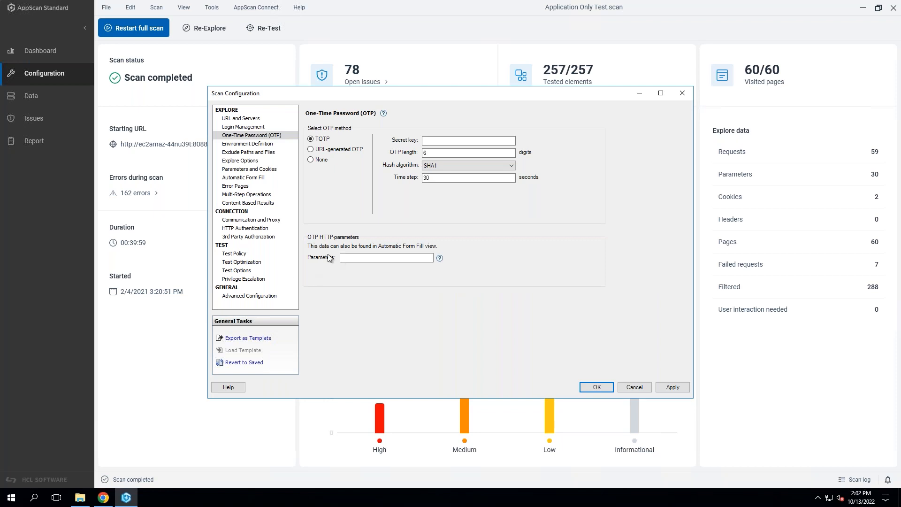
Review the URL-generated OTP method's URL and regular expression settings, and close the scan configuration without applying changes.
click(336, 150)
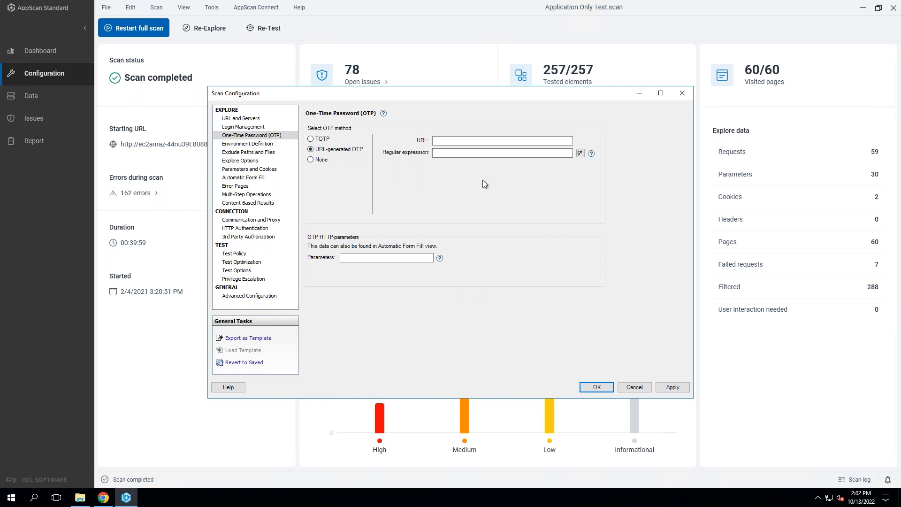
click(503, 140)
click(495, 154)
click(591, 153)
click(592, 154)
click(686, 94)
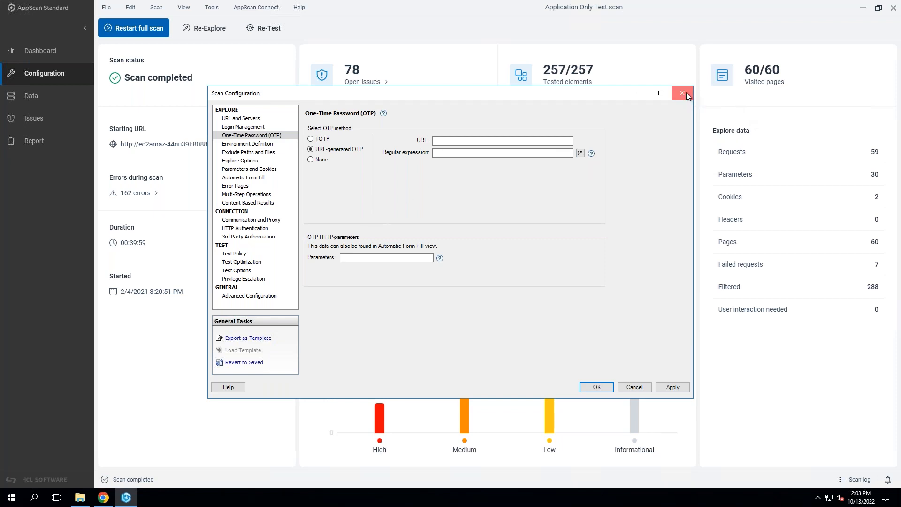
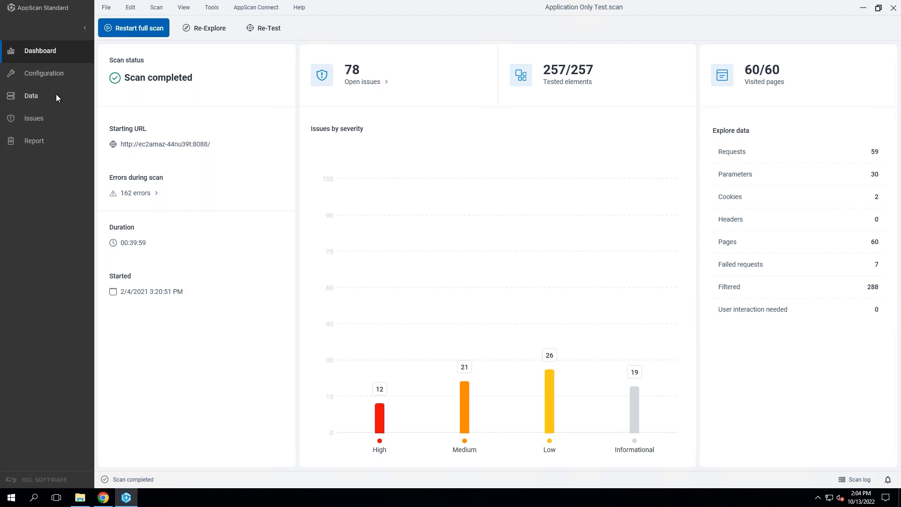
Open the scan's explored data and examine the requests and responses for the admin.jsp and customize.jsp URLs.
click(33, 97)
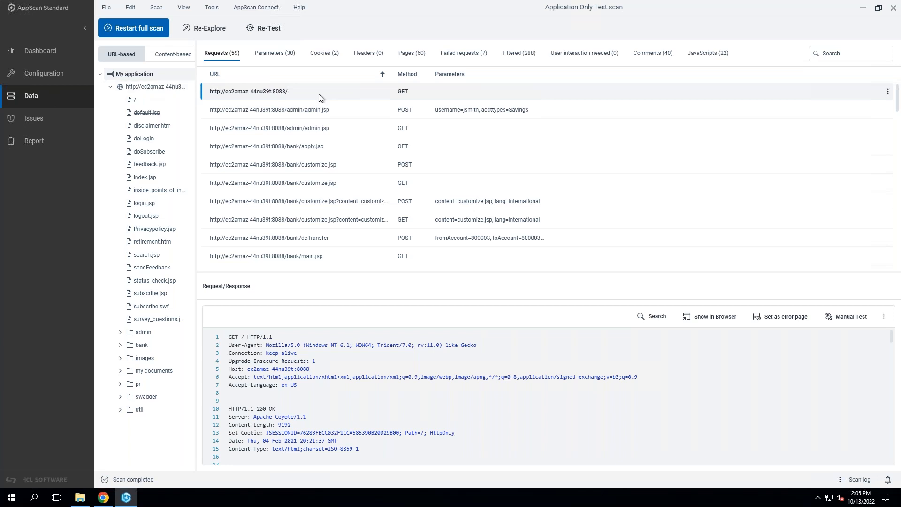
click(350, 111)
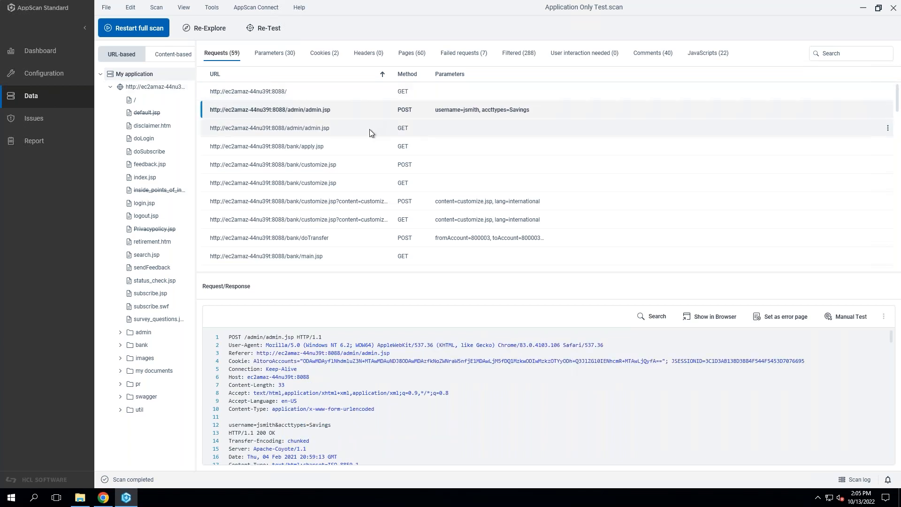
click(369, 133)
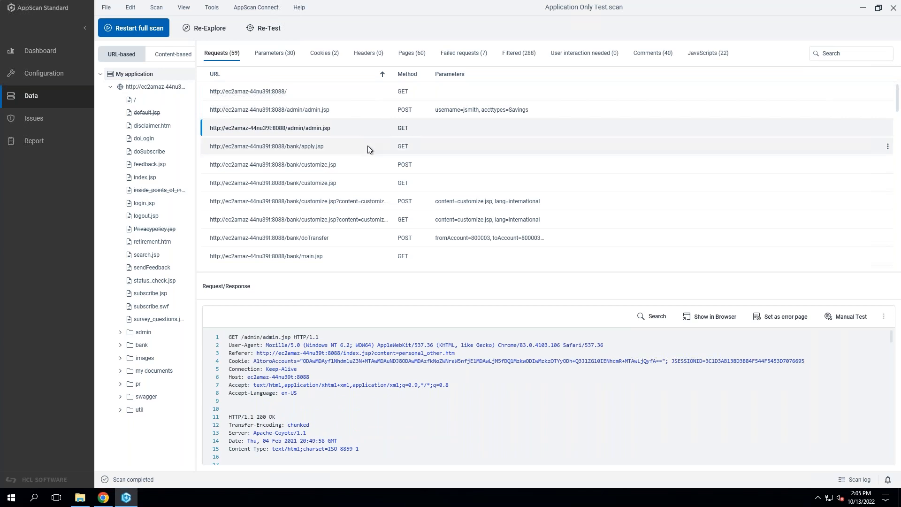
click(376, 205)
scroll(448, 406, down, 2)
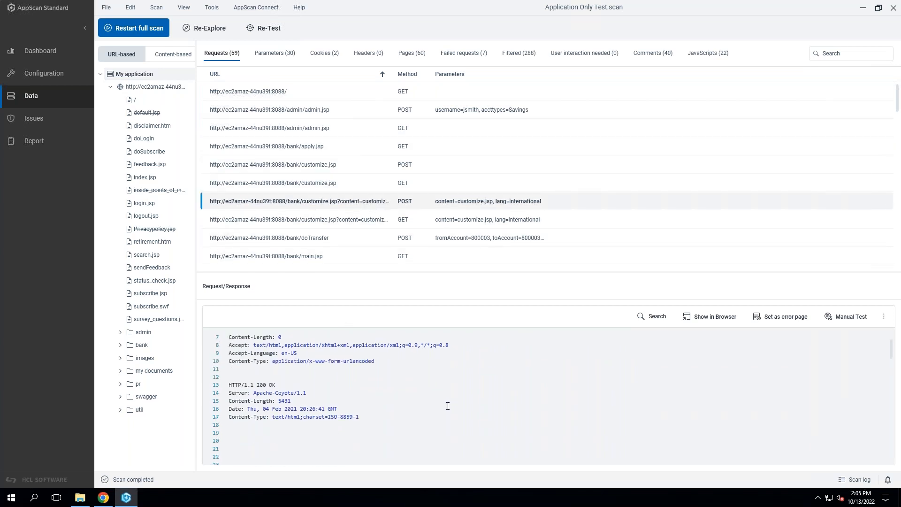
scroll(448, 407, down, 13)
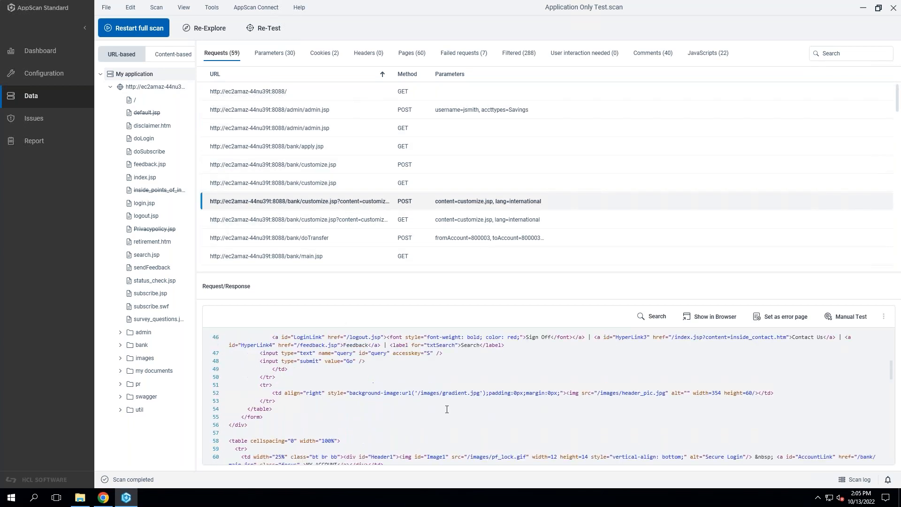
scroll(447, 410, down, 2)
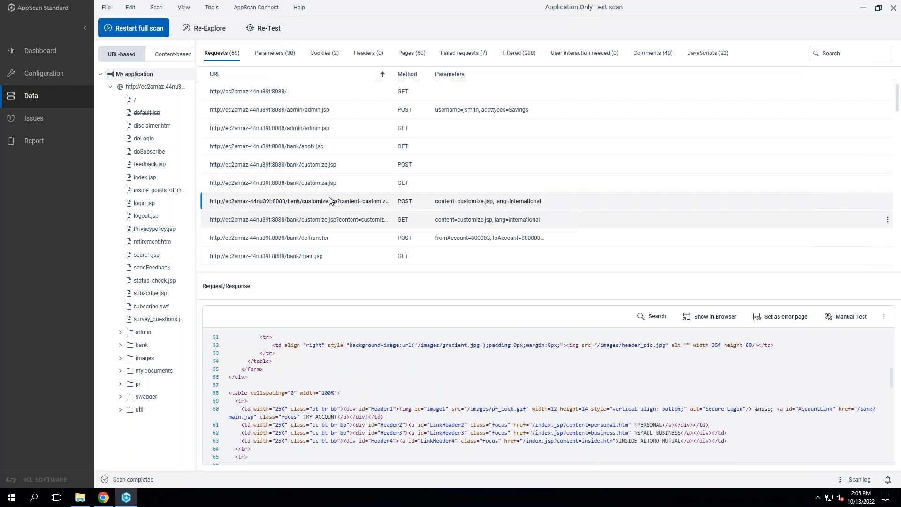
Show the application's root URL request in the built-in browser, and close the browser after viewing the page.
click(339, 94)
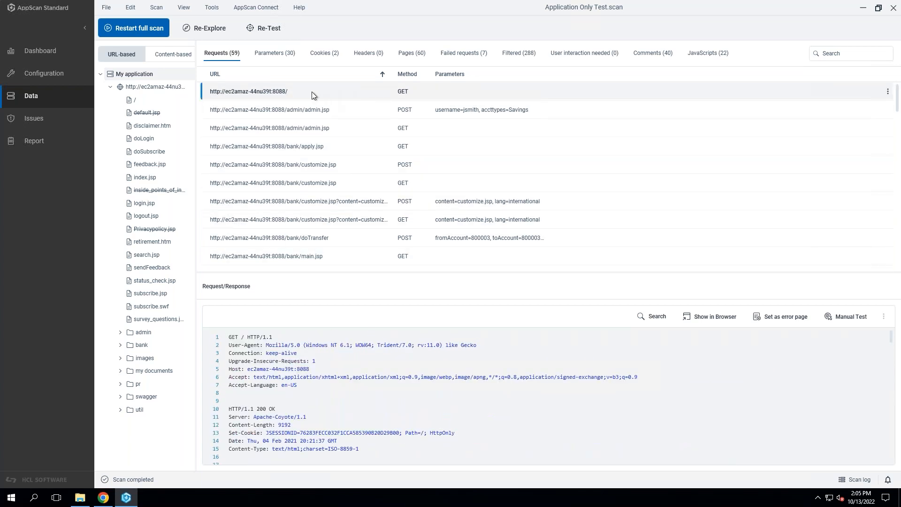
right_click(327, 93)
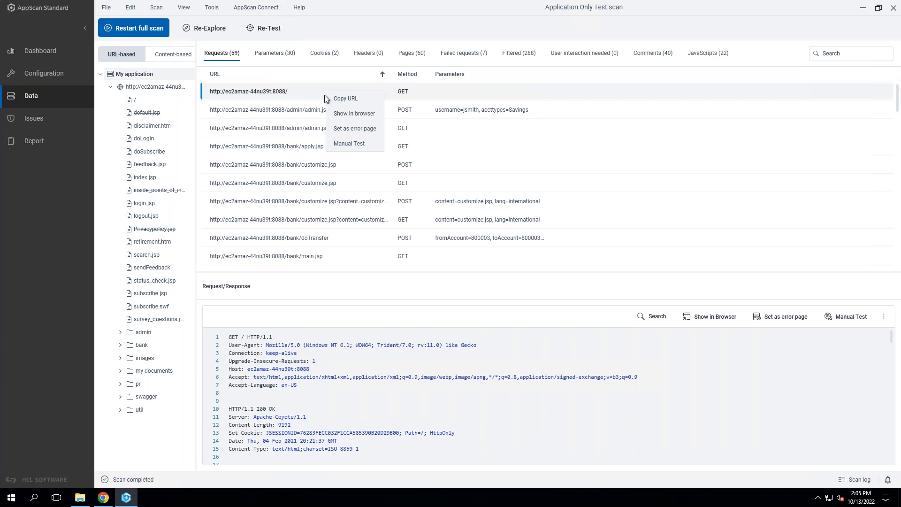
click(339, 115)
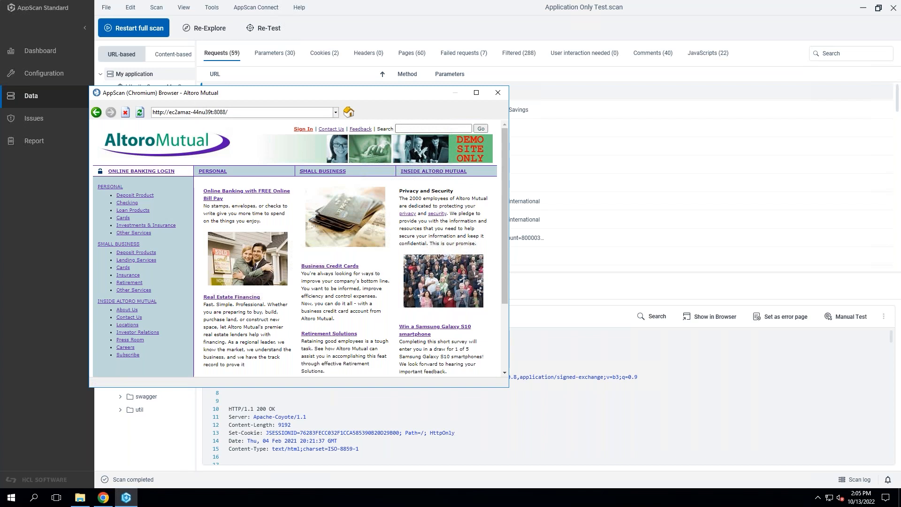
click(502, 94)
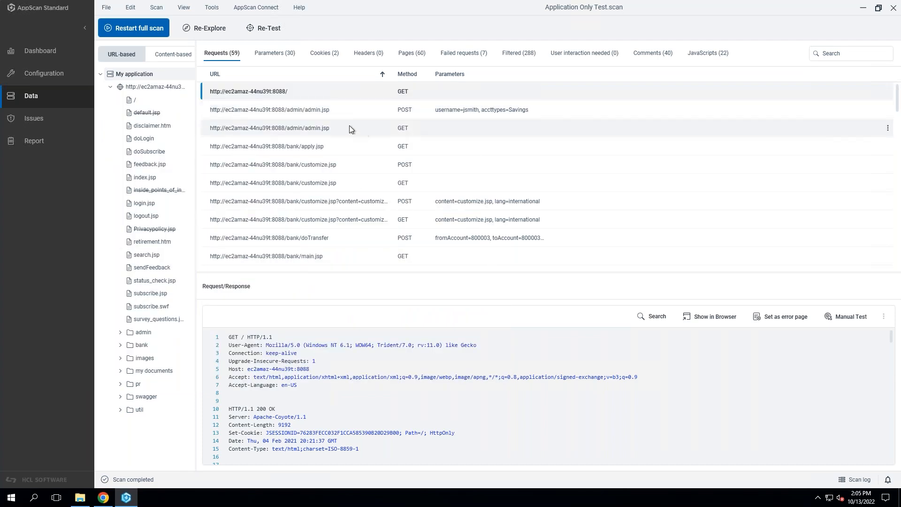
Review the explored parameters, including the index.jsp content parameter, and the properties of the tracked JSESSIONID cookie.
click(275, 56)
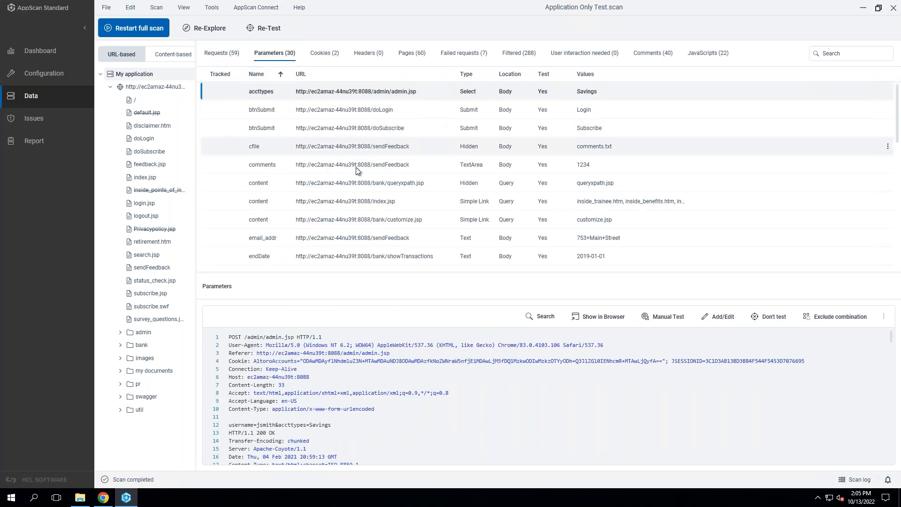
click(390, 223)
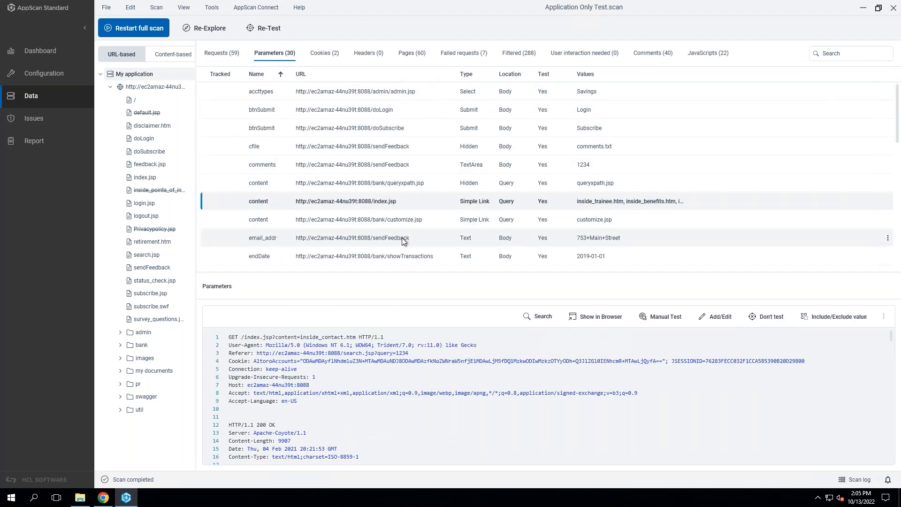
scroll(405, 244, down, 2)
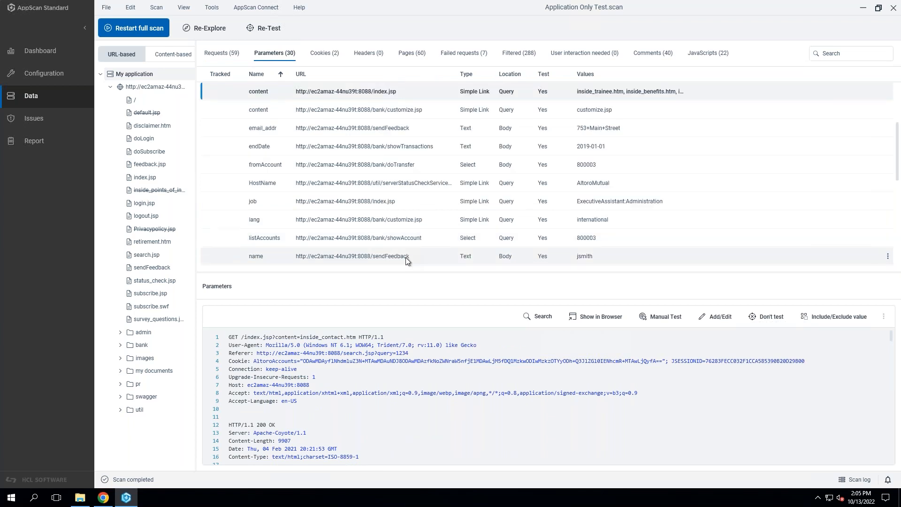
scroll(406, 257, down, 4)
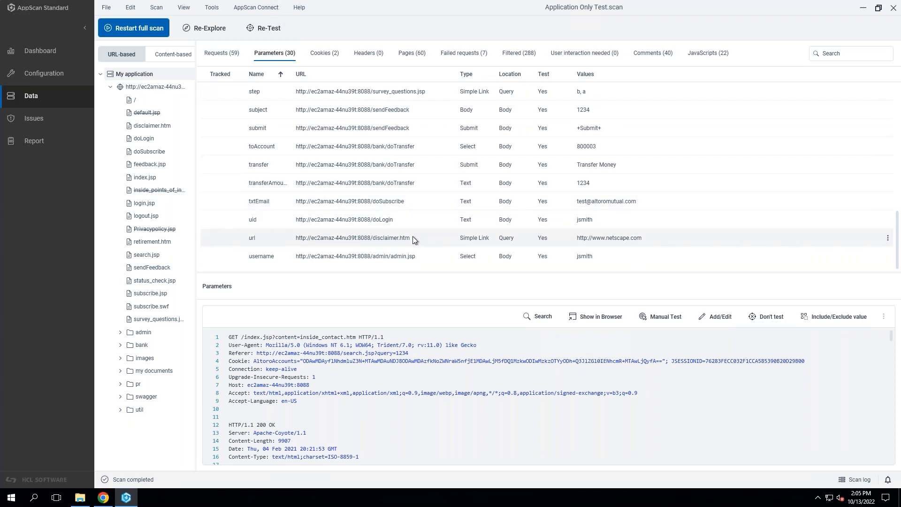
click(325, 54)
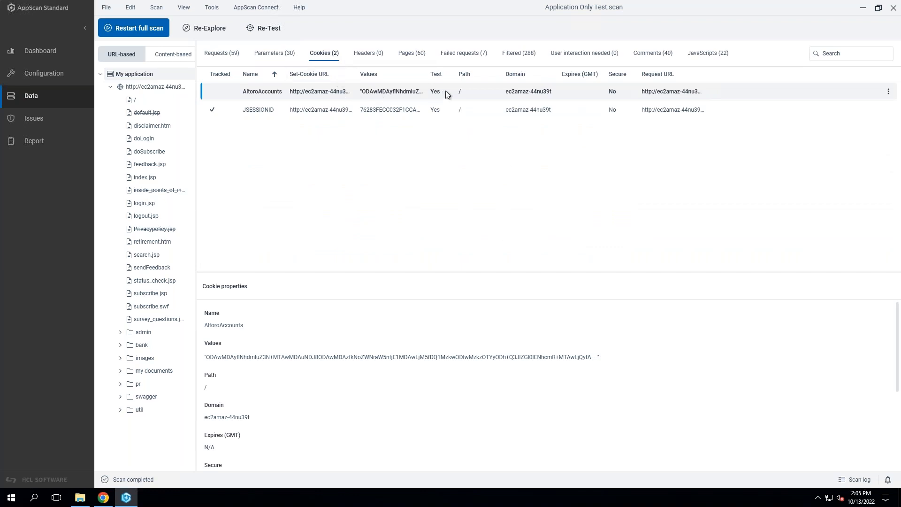
click(232, 110)
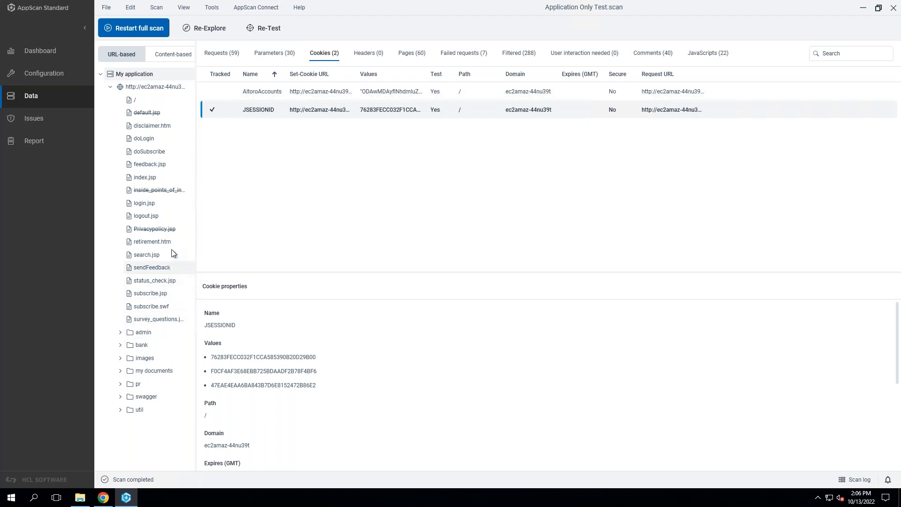
Narrow the explored data to the admin folder and the bank folder's doTransfer node, and return to the whole application with both folders collapsed.
click(152, 337)
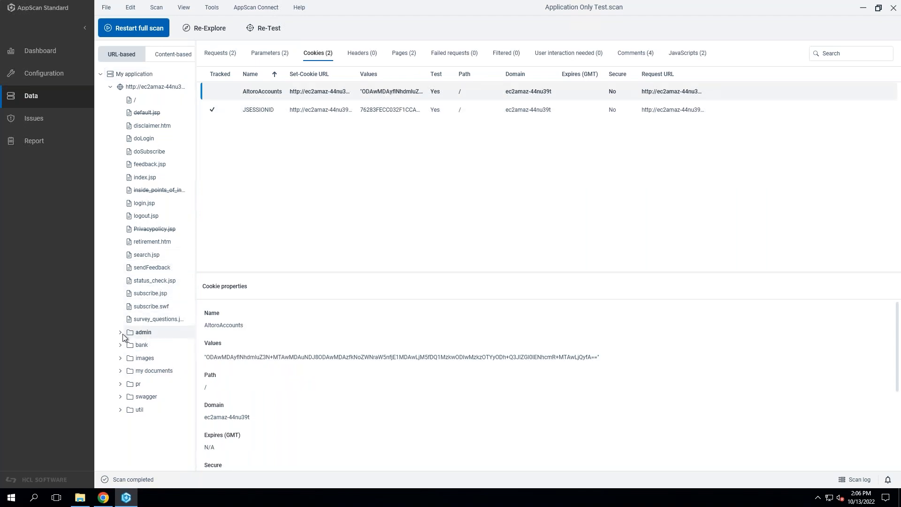
click(121, 333)
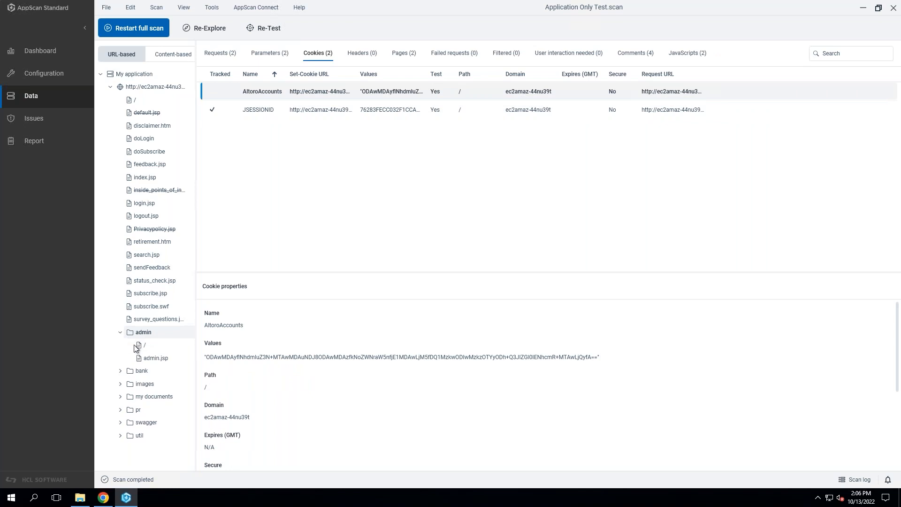
click(120, 371)
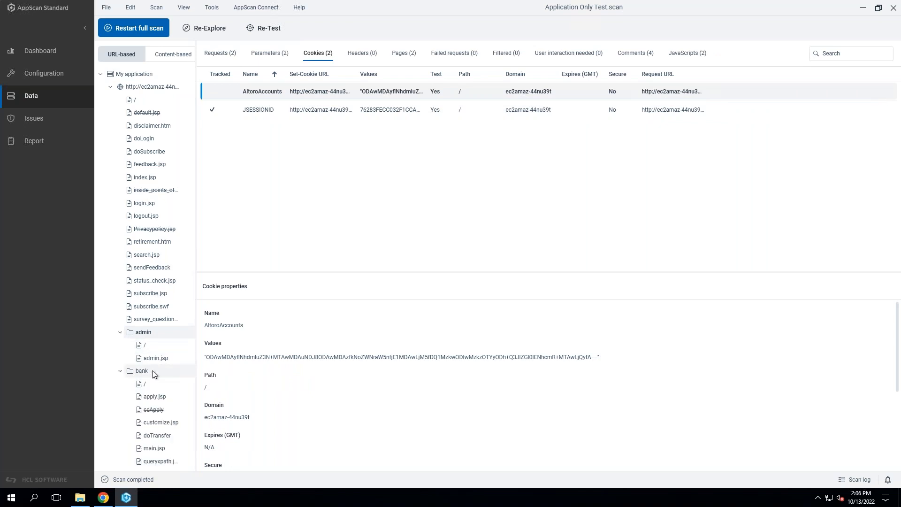
click(170, 435)
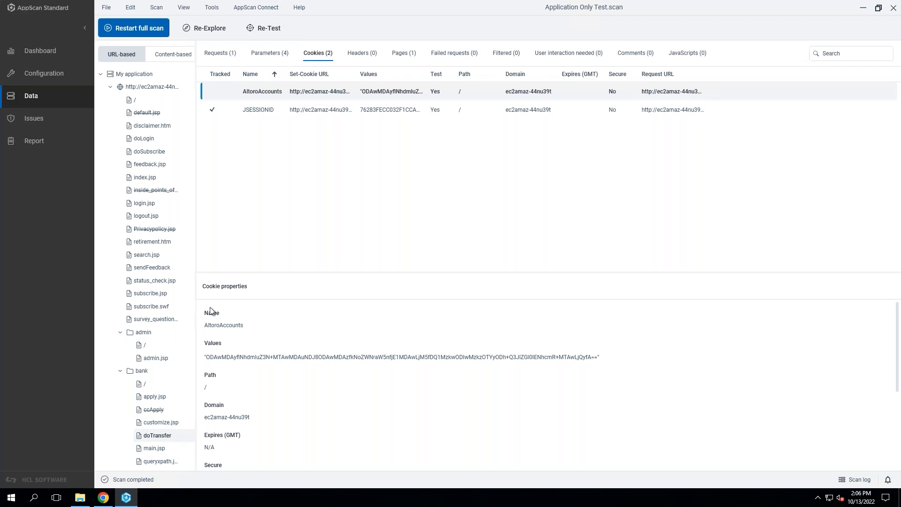
click(143, 75)
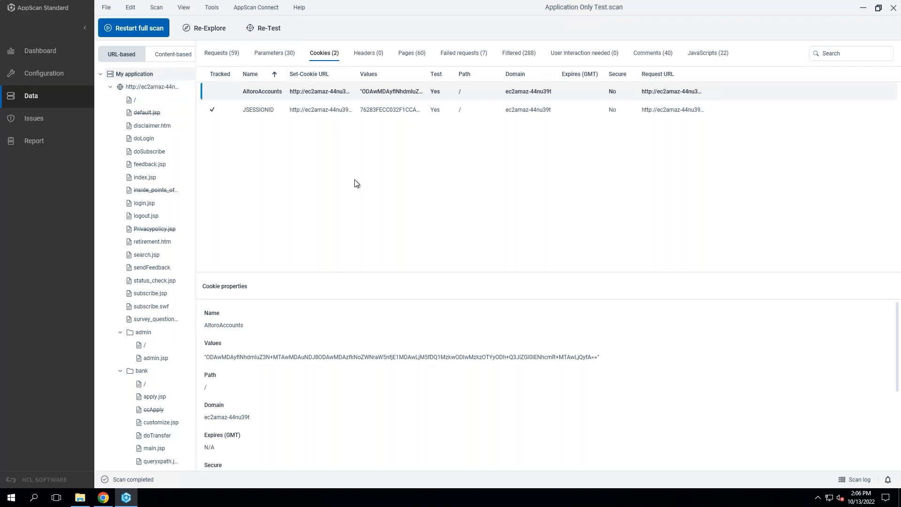
click(121, 332)
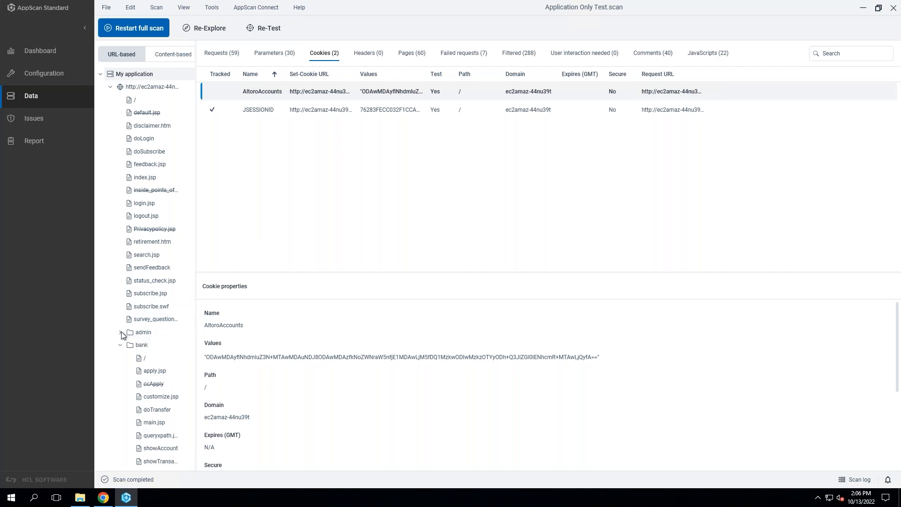
click(121, 345)
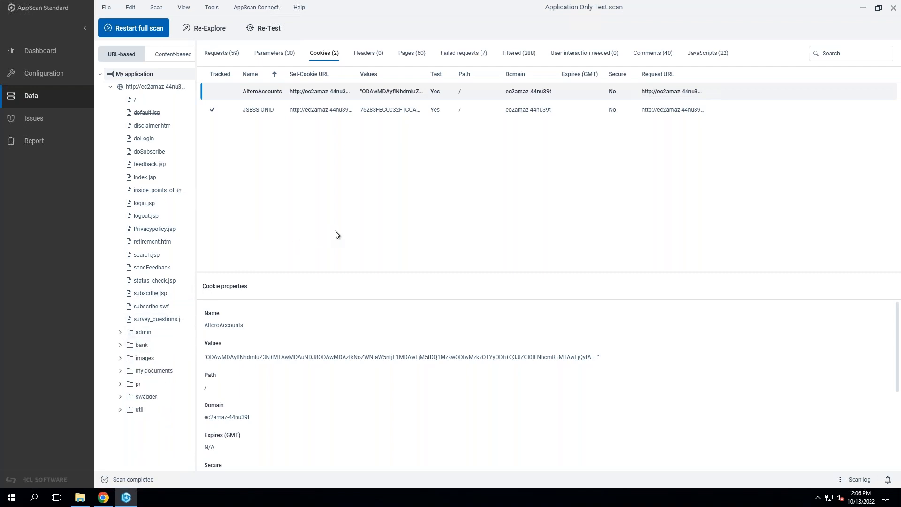
Check the explored headers and read through the list of visited pages with their methods and parameters.
click(370, 55)
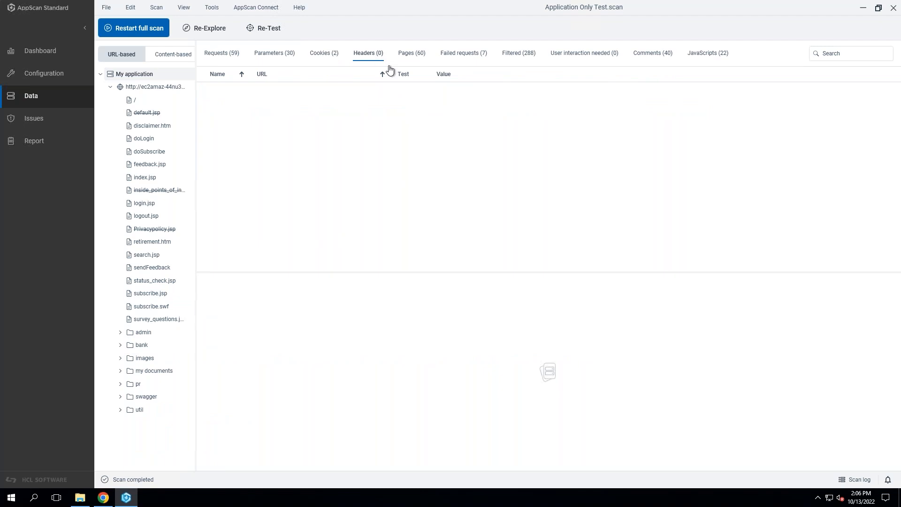
click(416, 57)
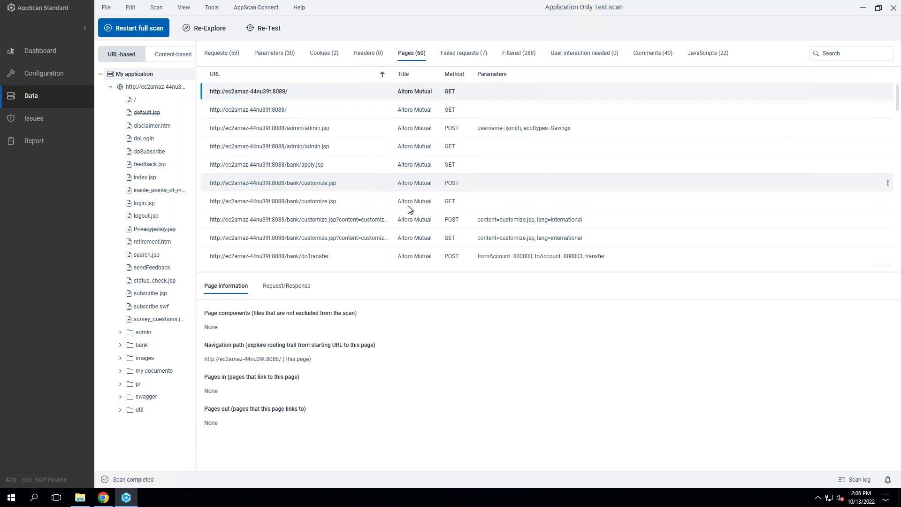
scroll(460, 214, down, 5)
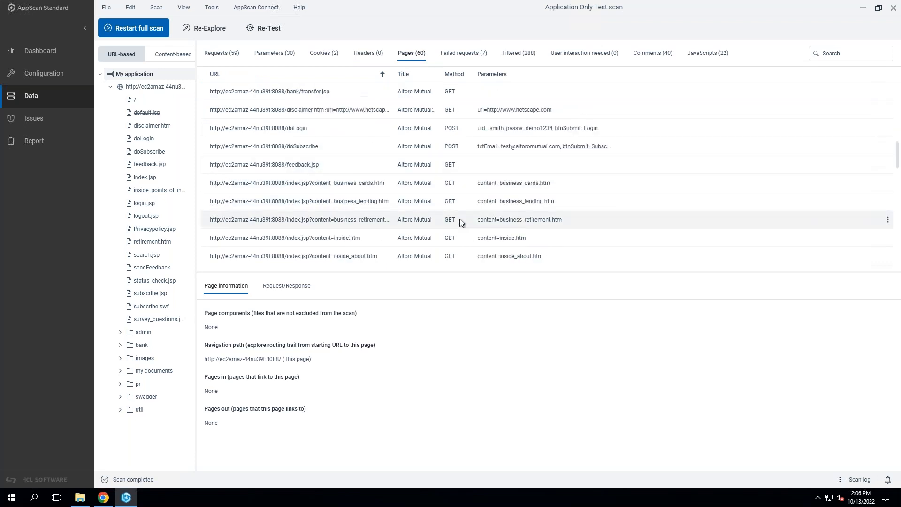
scroll(460, 218, down, 3)
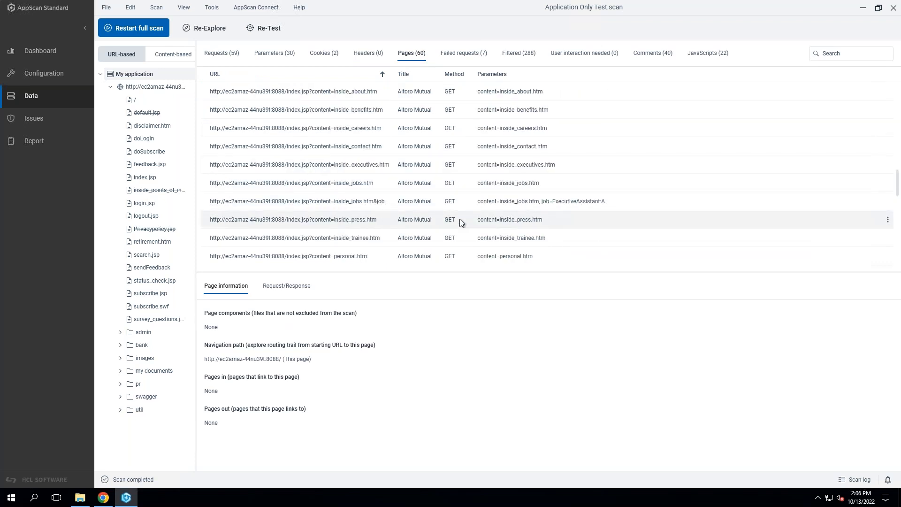
scroll(460, 218, down, 8)
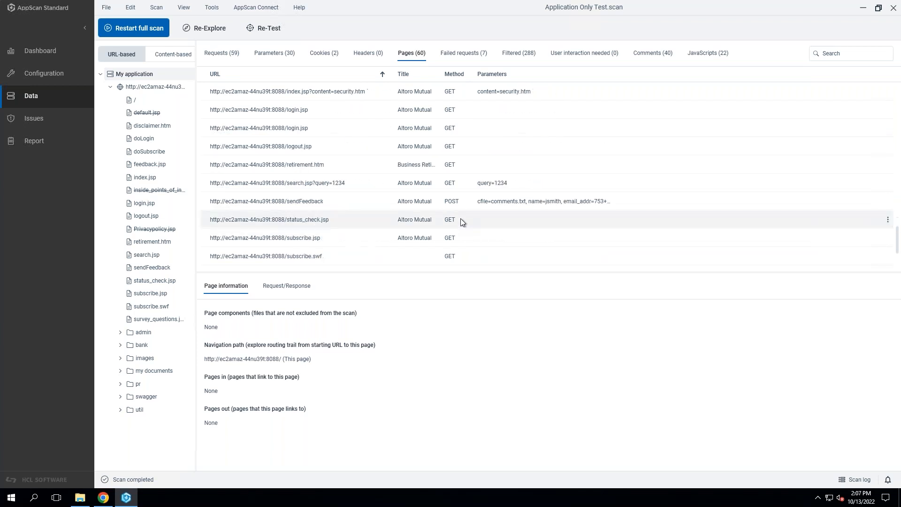
Examine the failed requests, comparing the default.jsp 404 entries with the bank/ccApply 500 error.
click(483, 56)
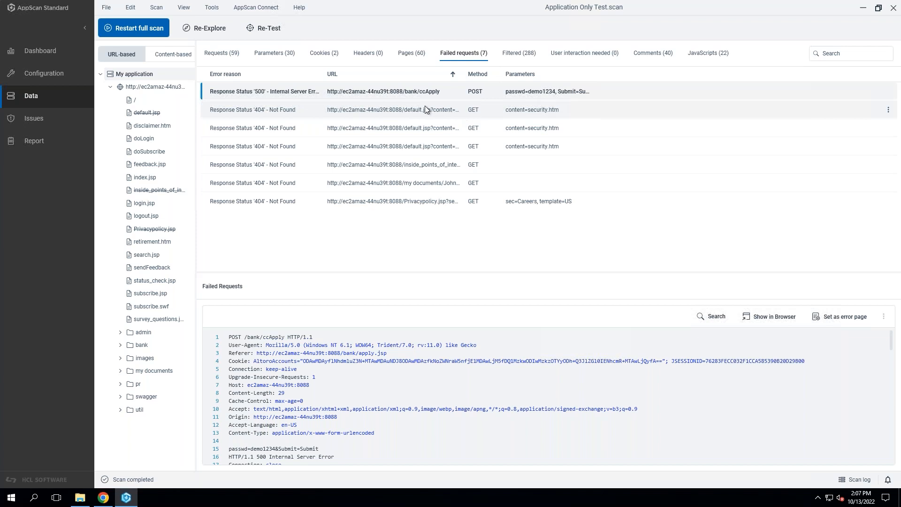
click(407, 127)
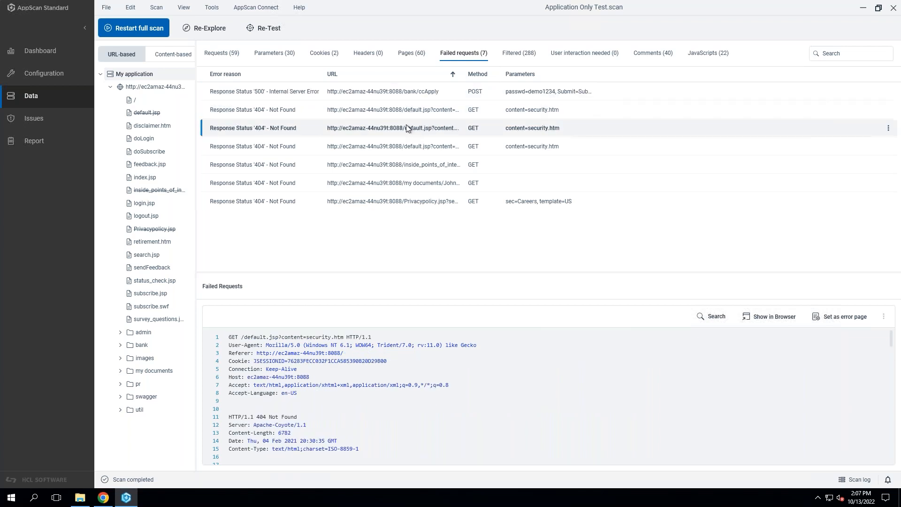
click(416, 148)
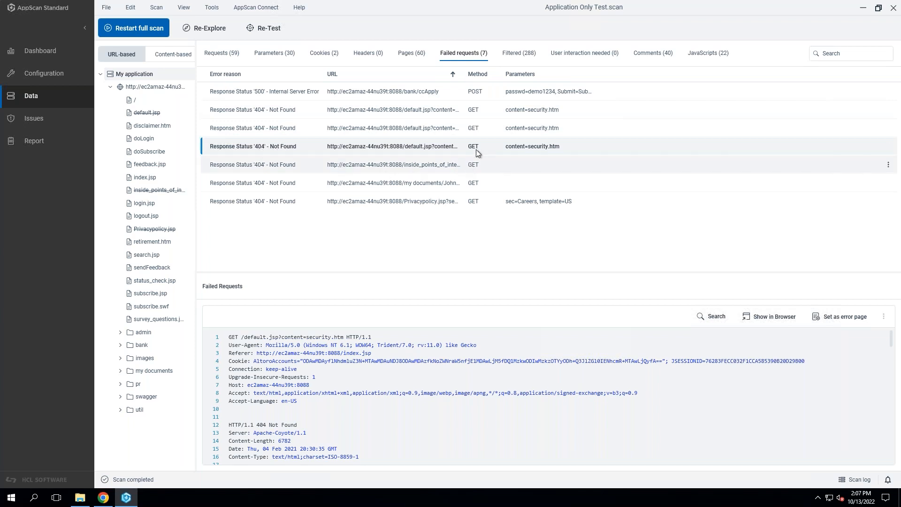
click(386, 95)
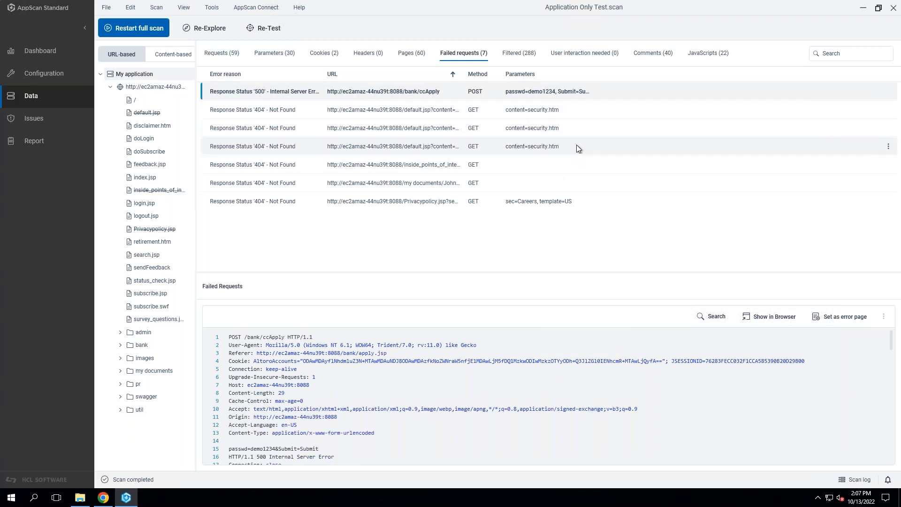
Review the filtered requests and read why the Similar DOM and Similar Body entries were filtered.
click(521, 54)
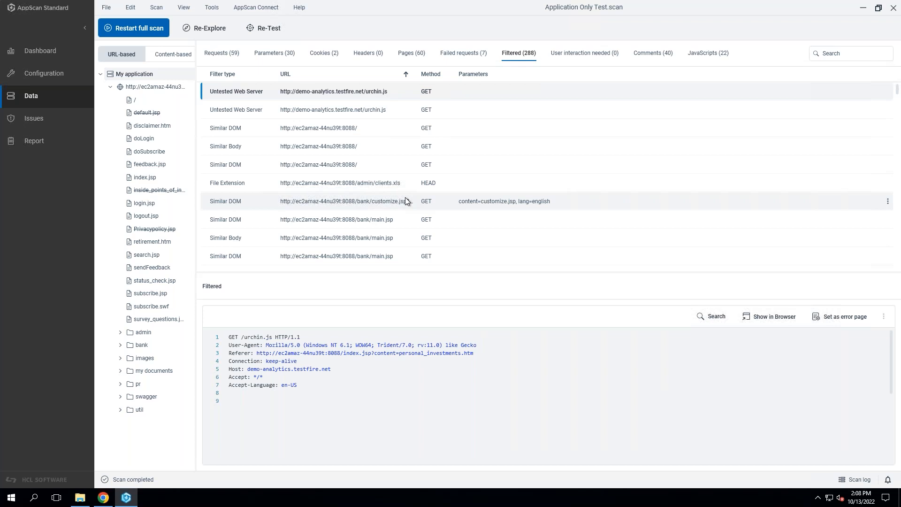
click(239, 132)
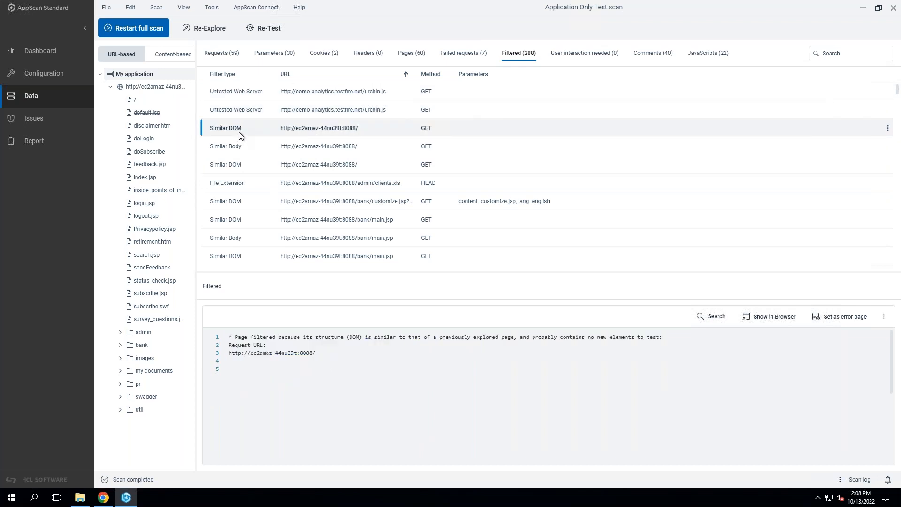
click(255, 147)
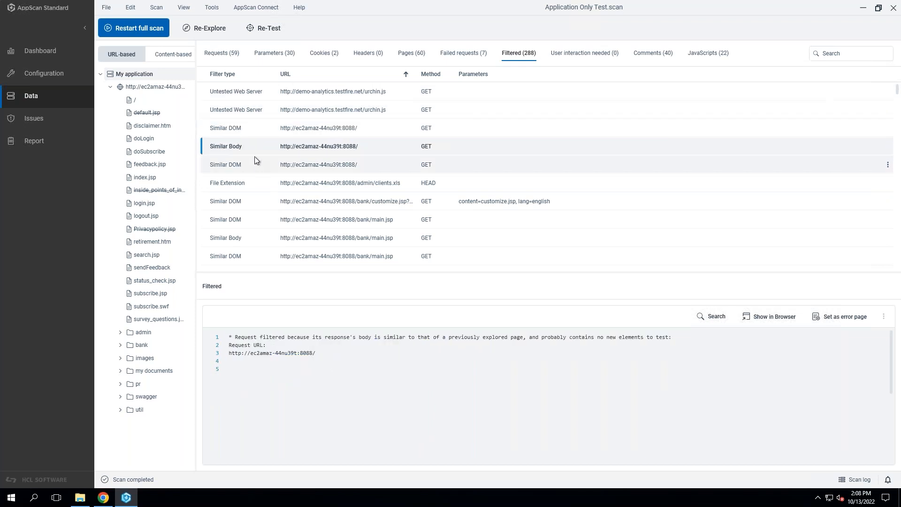
Compare the filter reasons of the Similar DOM entries for the site root among the filtered requests.
click(258, 127)
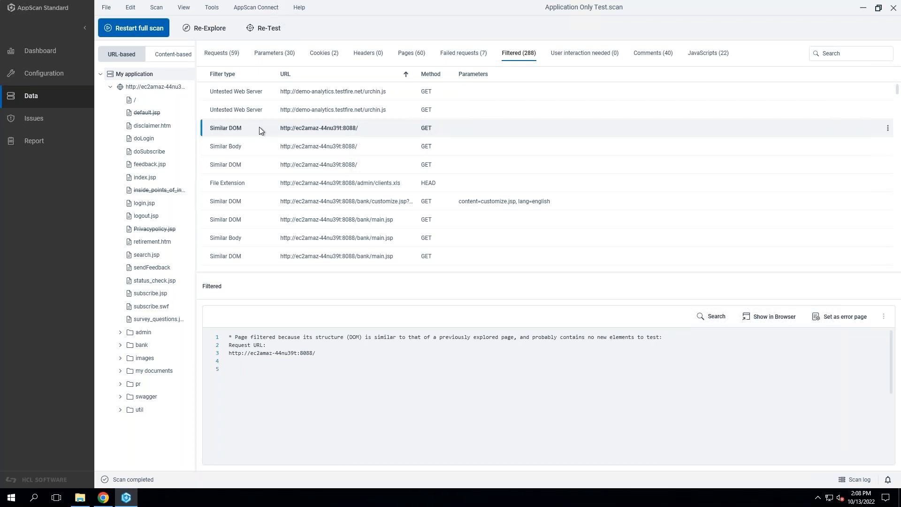
click(266, 162)
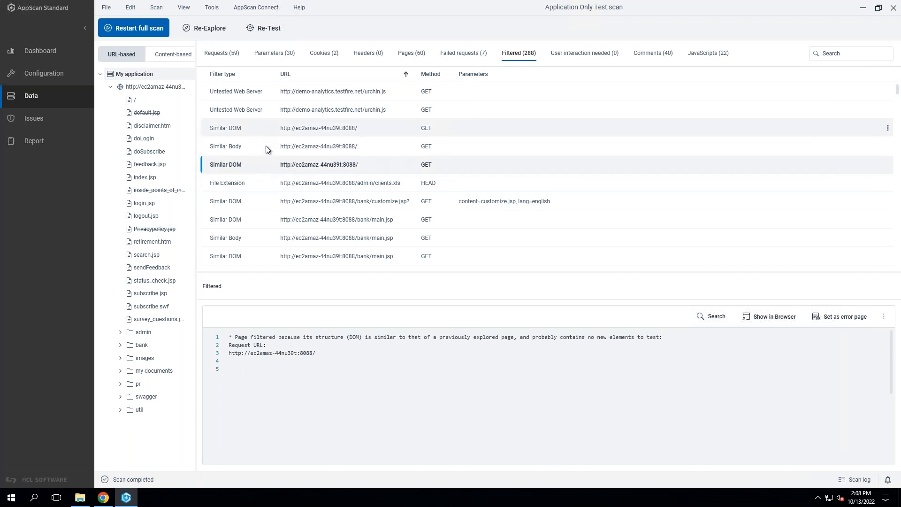
click(253, 131)
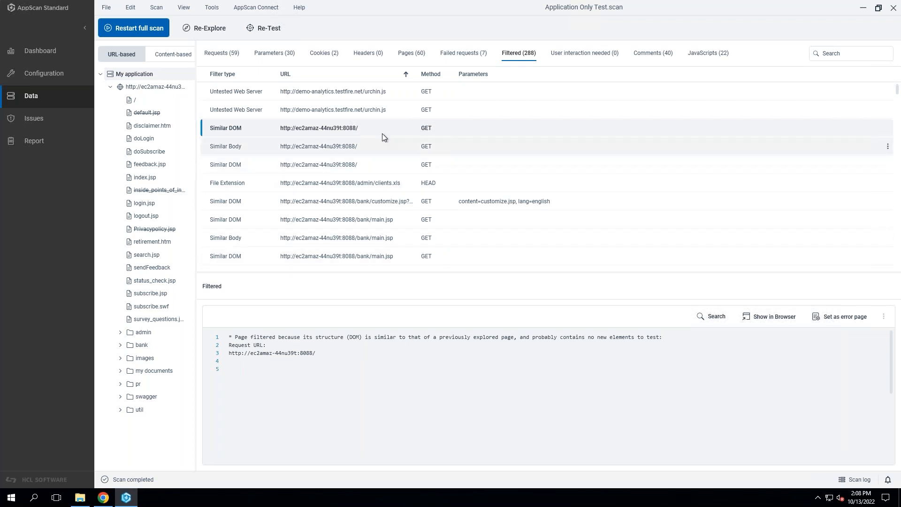
Browse the filtered image files and index.jsp pages, widening the URL column to show the full addresses.
scroll(299, 202, down, 8)
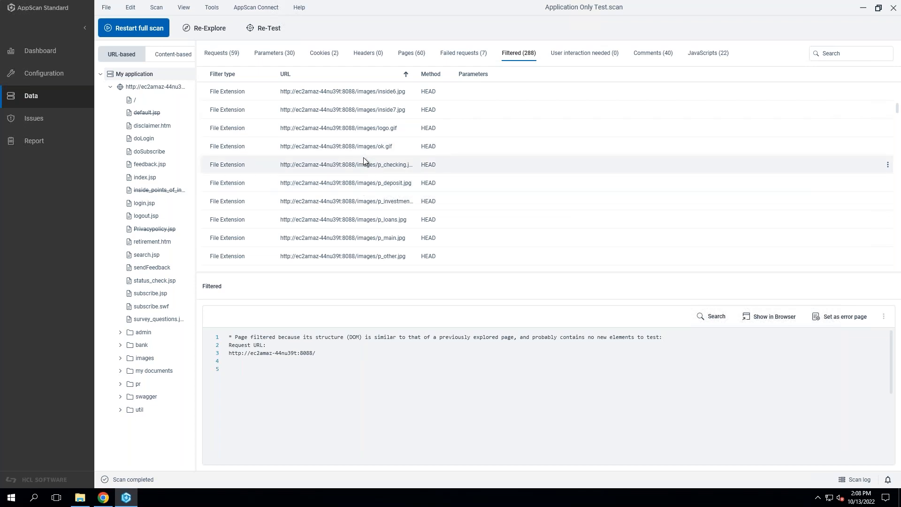
scroll(363, 160, down, 5)
scroll(366, 165, up, 3)
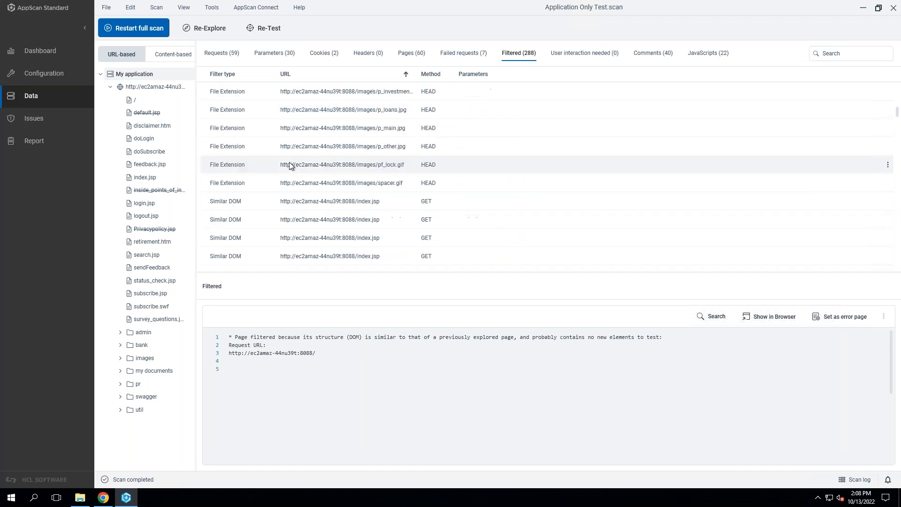
drag(416, 74, 471, 74)
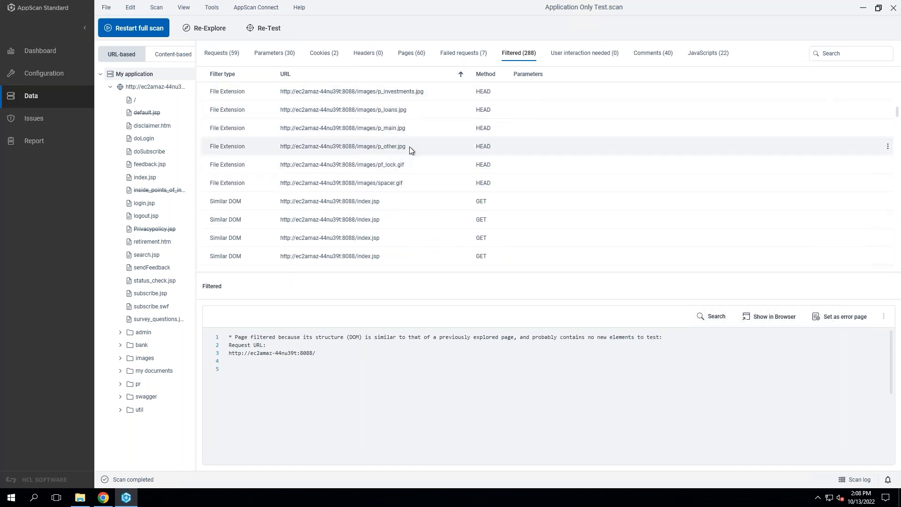
scroll(423, 199, down, 6)
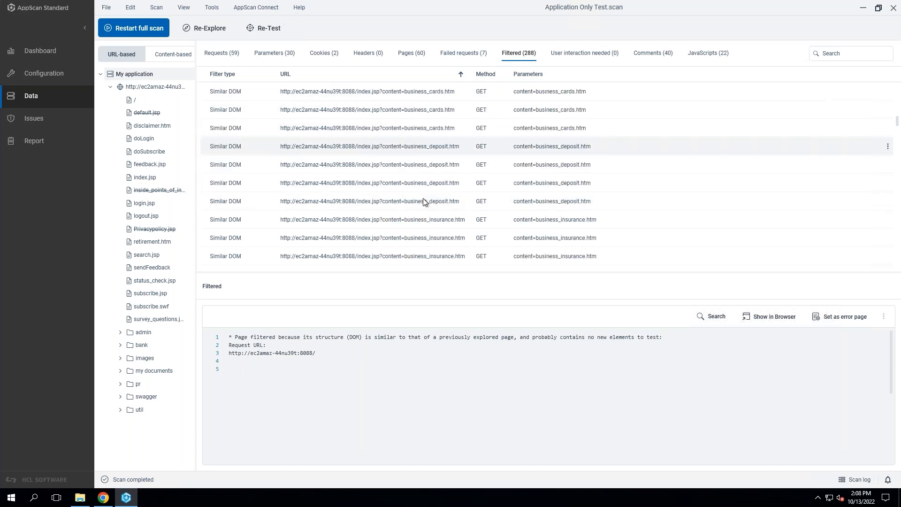
Read the explored comments, including the changePassword and bank/showAccount entries, and look through the collected JavaScripts.
click(610, 55)
click(659, 55)
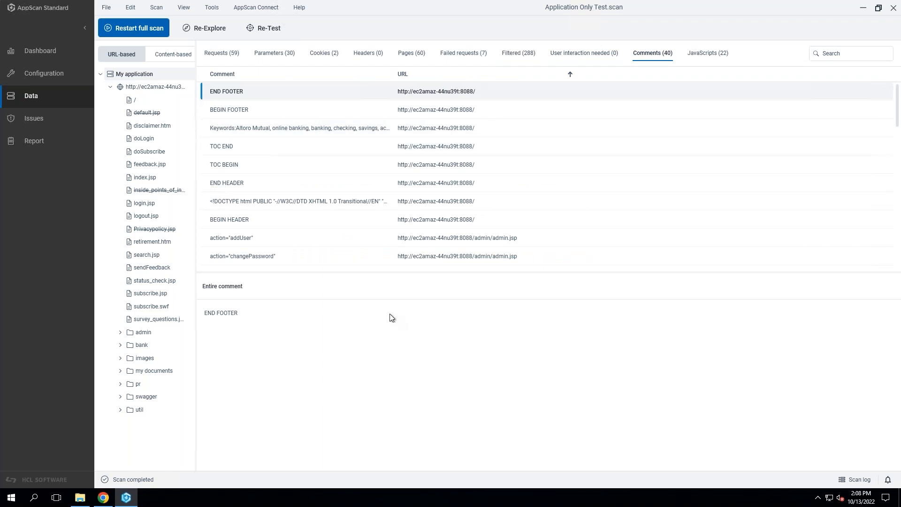
click(336, 254)
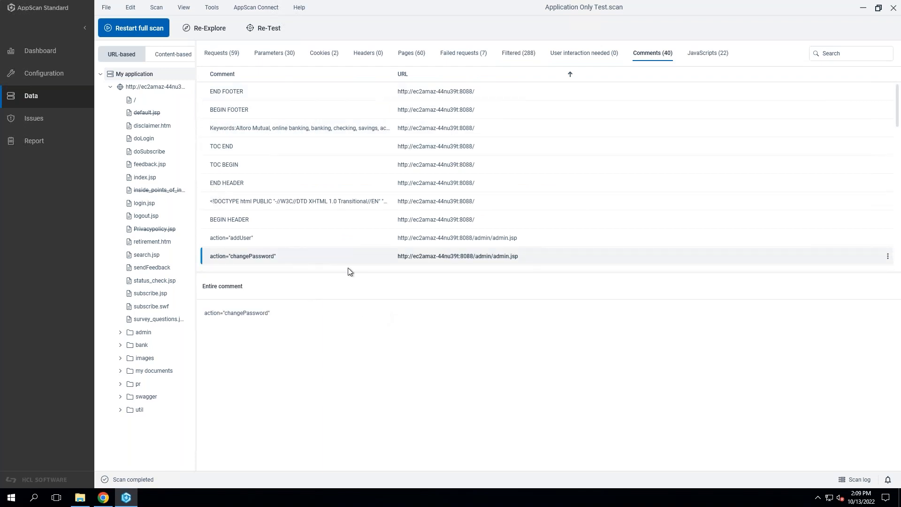
scroll(332, 240, down, 3)
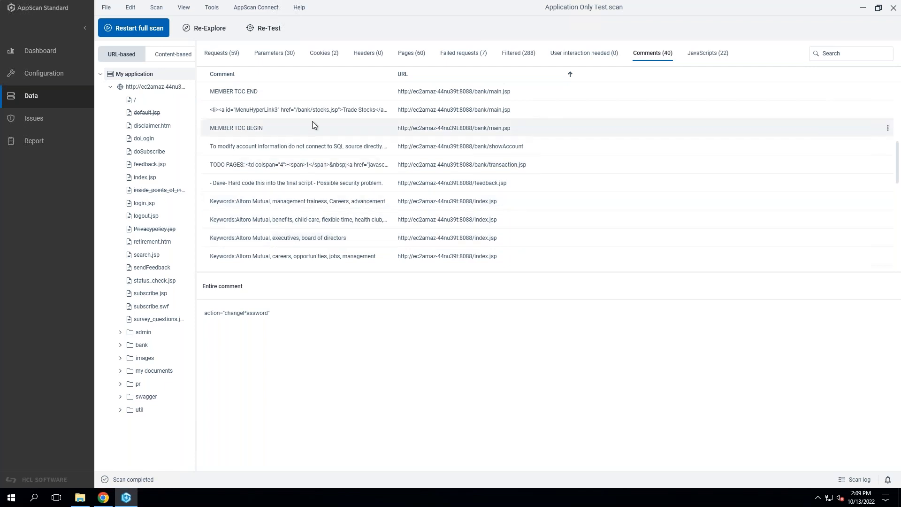
click(328, 146)
scroll(339, 238, down, 2)
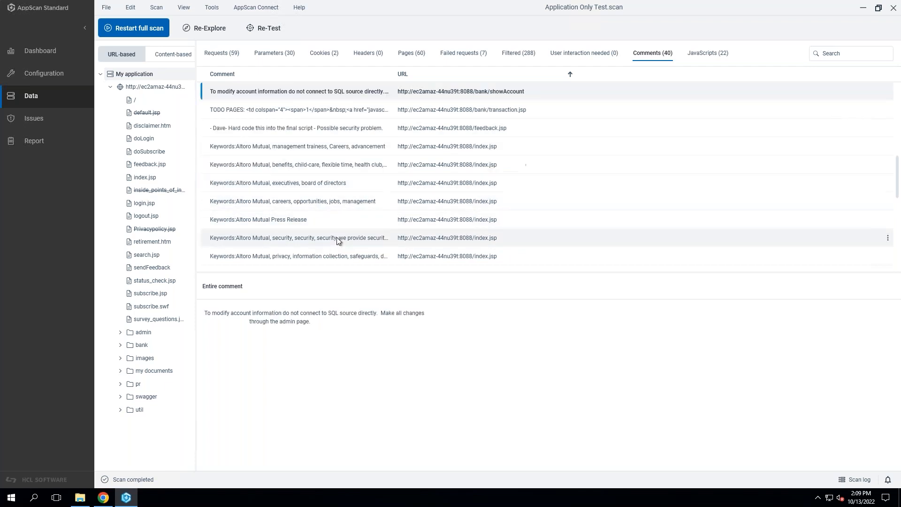
click(708, 57)
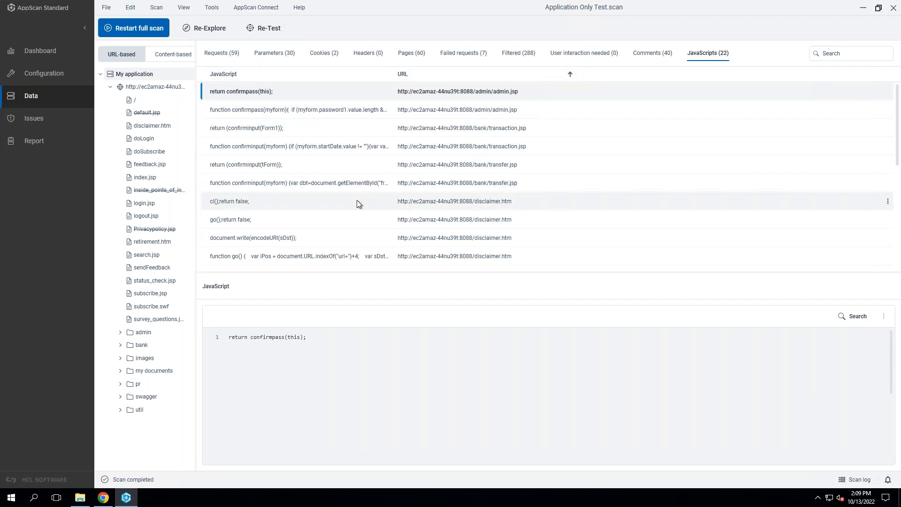
scroll(357, 201, down, 4)
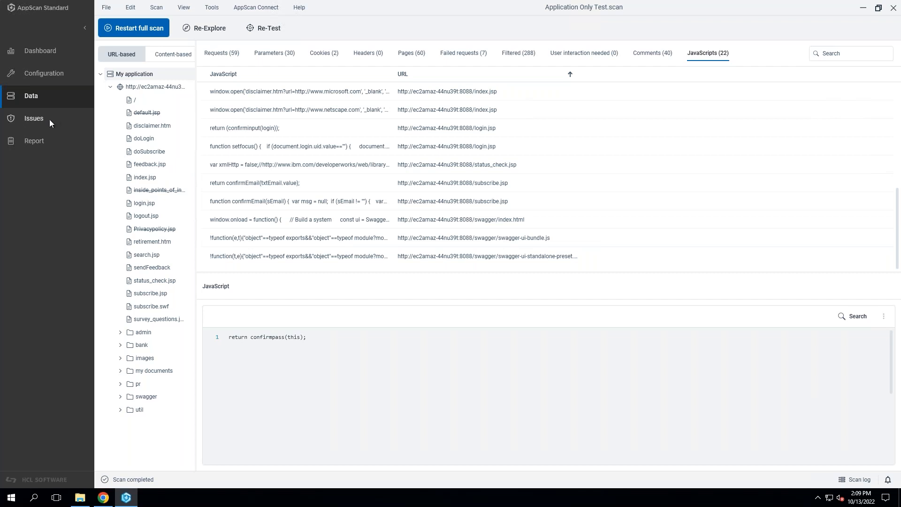
Open the scan's issues and widen the application tree to show full node names and issue counts.
click(63, 120)
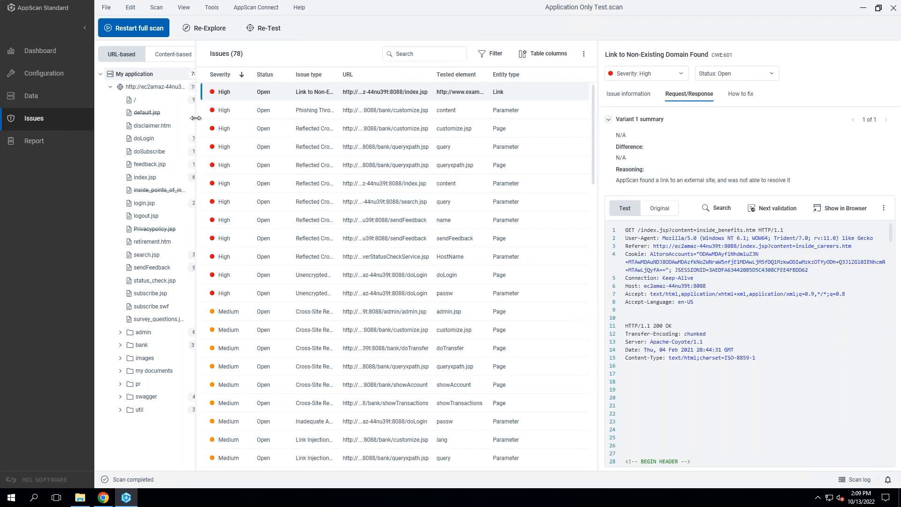
drag(195, 118, 239, 121)
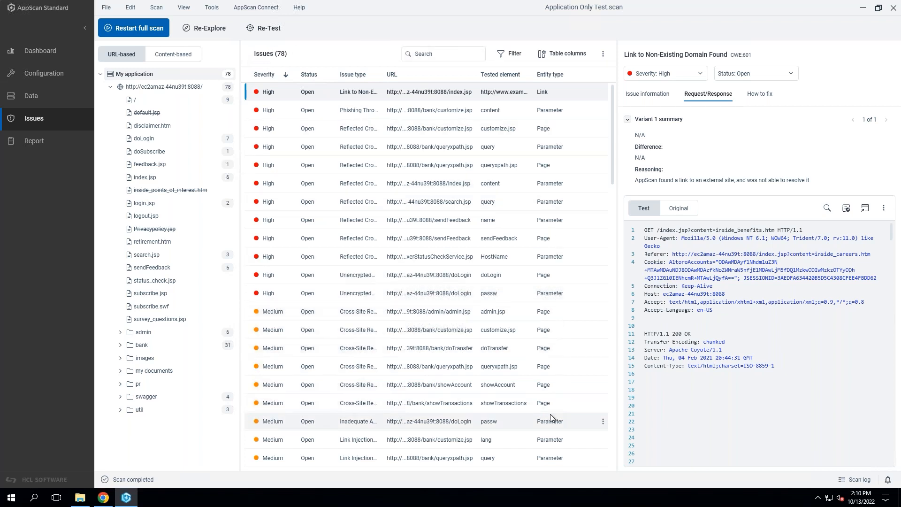
Examine the details of the Phishing Through URL Redirection issue and the Reflected Cross Site Scripting issues on customize.jsp and queryxpath.jsp.
click(286, 110)
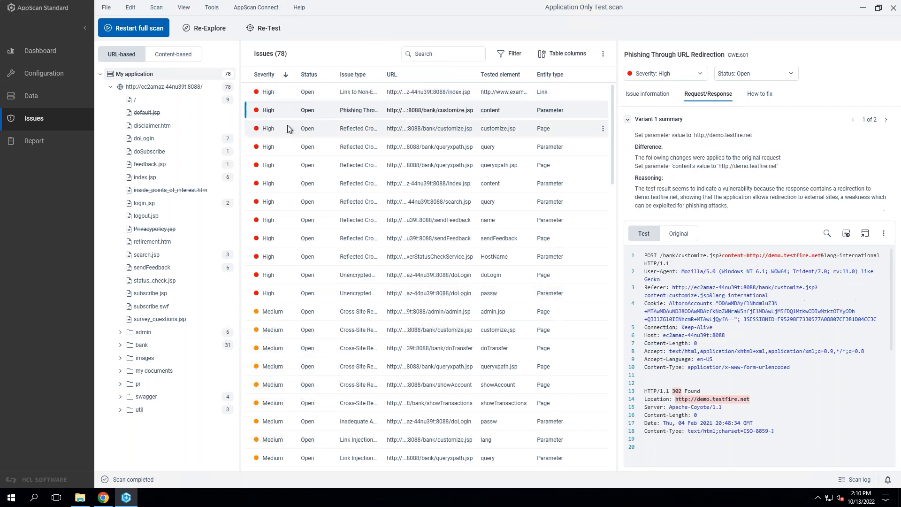
click(288, 128)
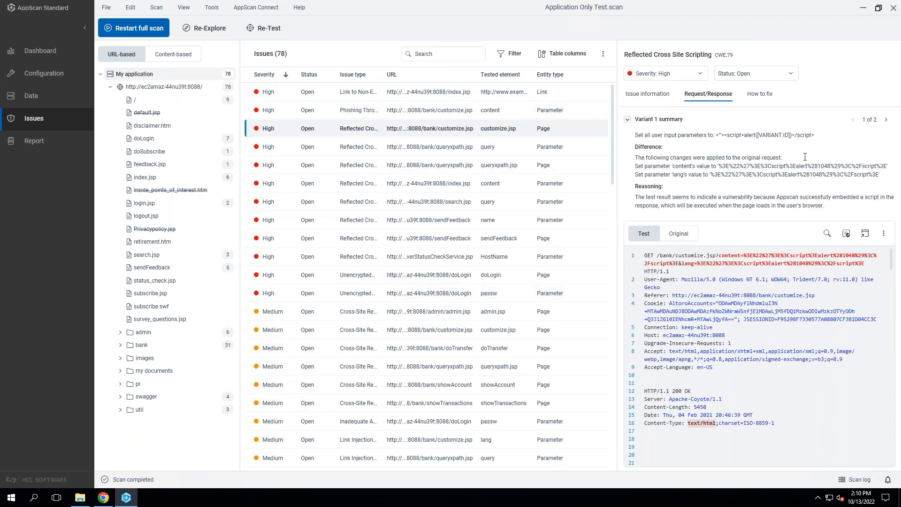
click(658, 97)
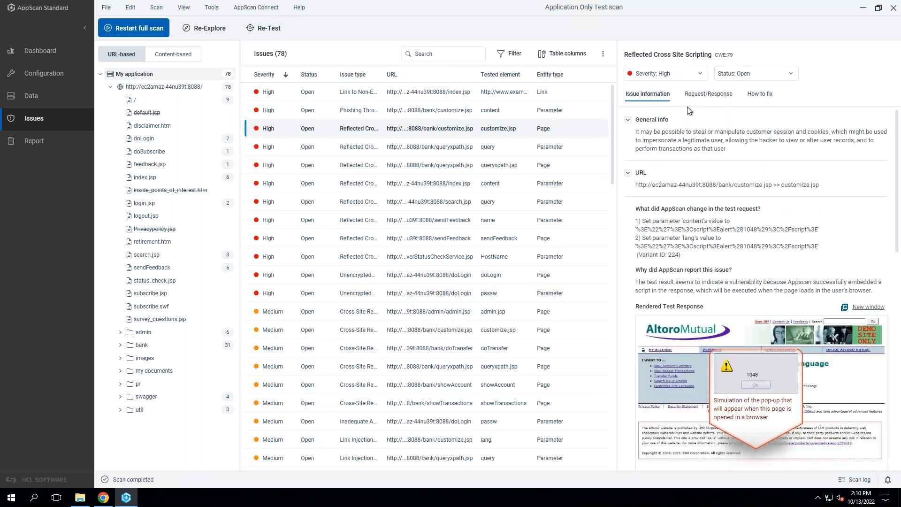
click(439, 148)
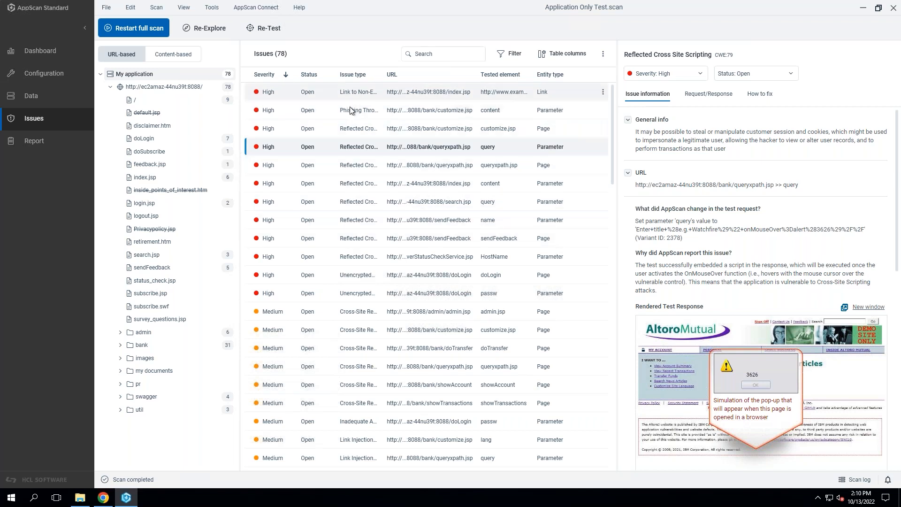
Examine the actions available for the Link to Non-Existing Domain Found issue, including its status choices.
click(321, 92)
right_click(321, 92)
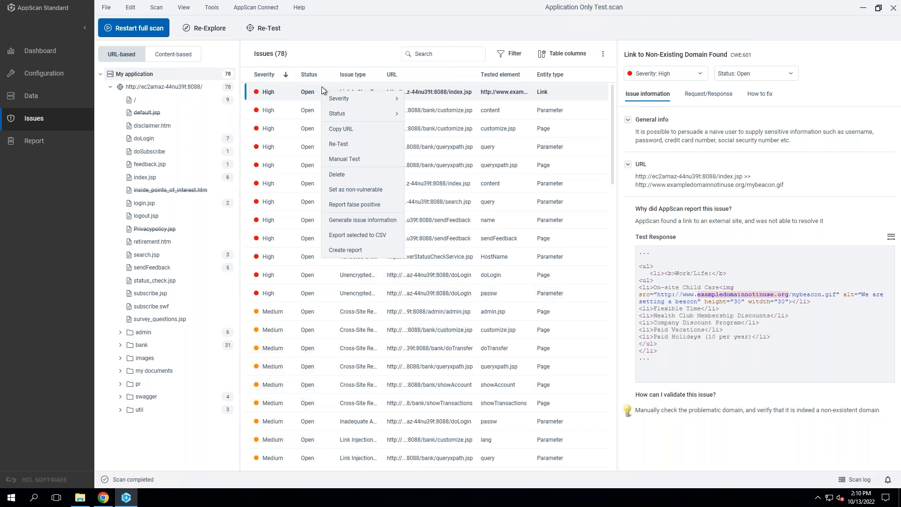
mouse_move(331, 116)
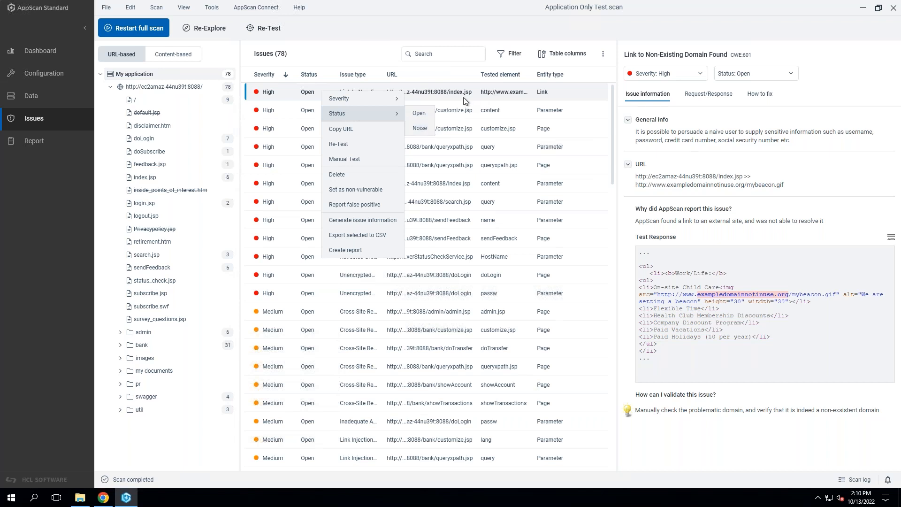
click(290, 91)
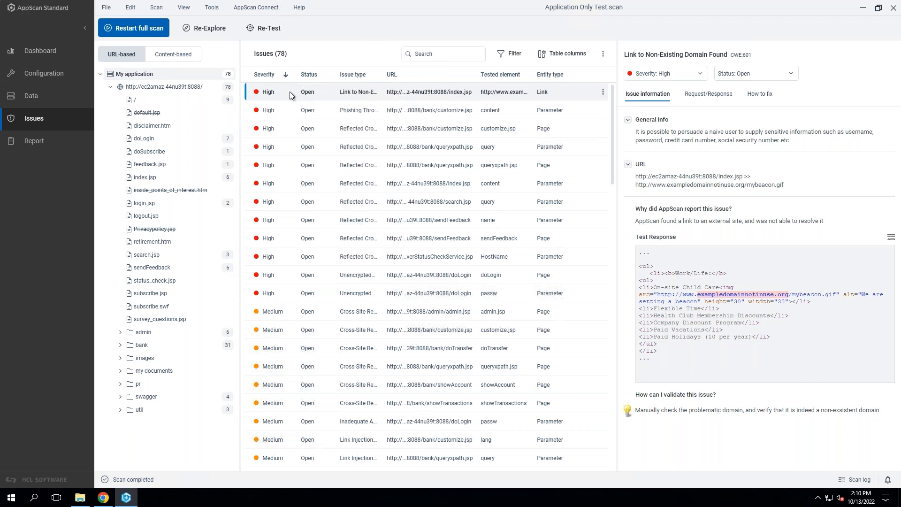
right_click(328, 91)
mouse_move(406, 115)
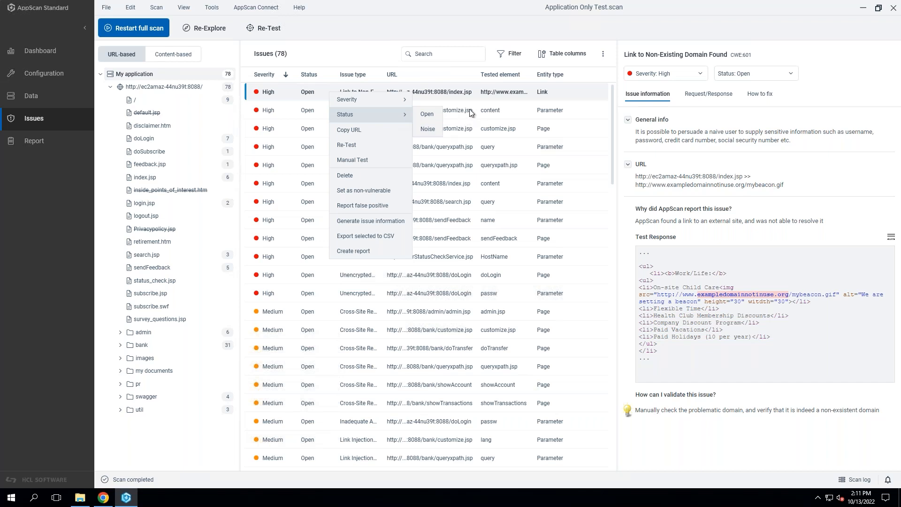
click(451, 94)
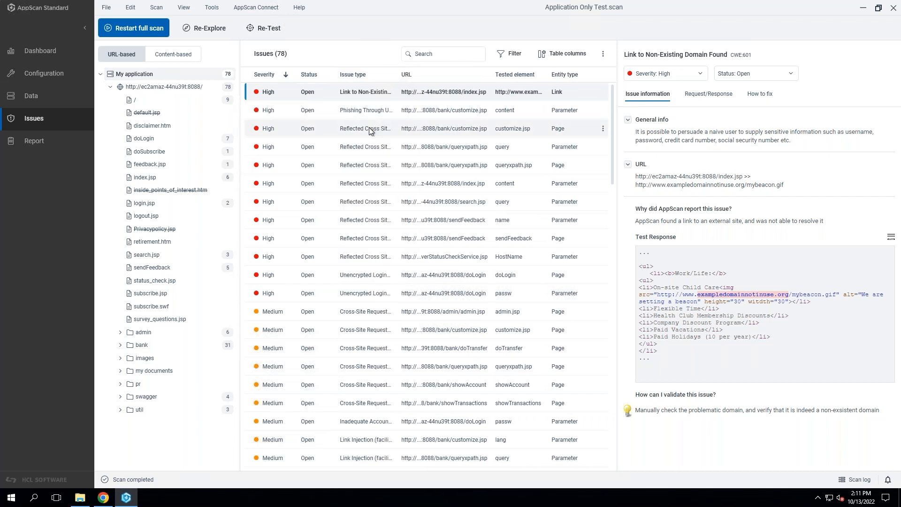
Read the issue information for Reflected Cross Site Scripting on customize.jsp, examining the values injected into the content and lang parameters.
click(369, 128)
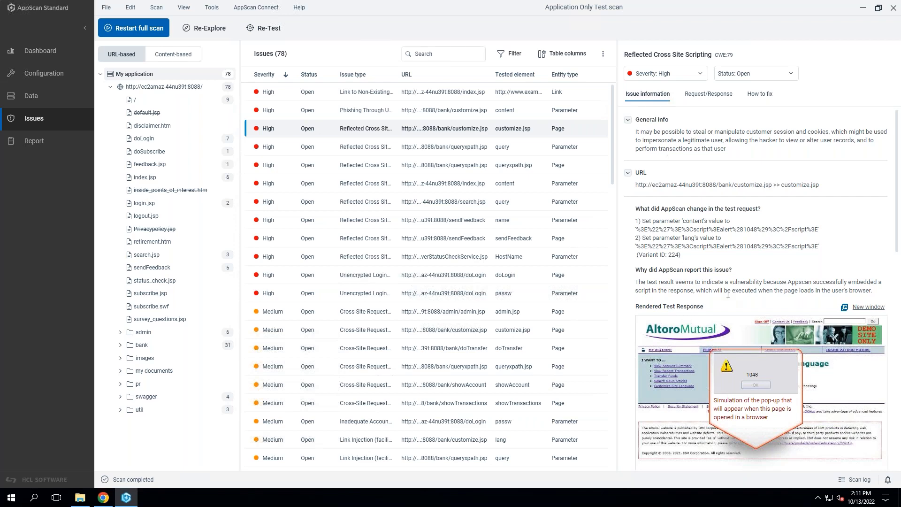
scroll(729, 295, down, 1)
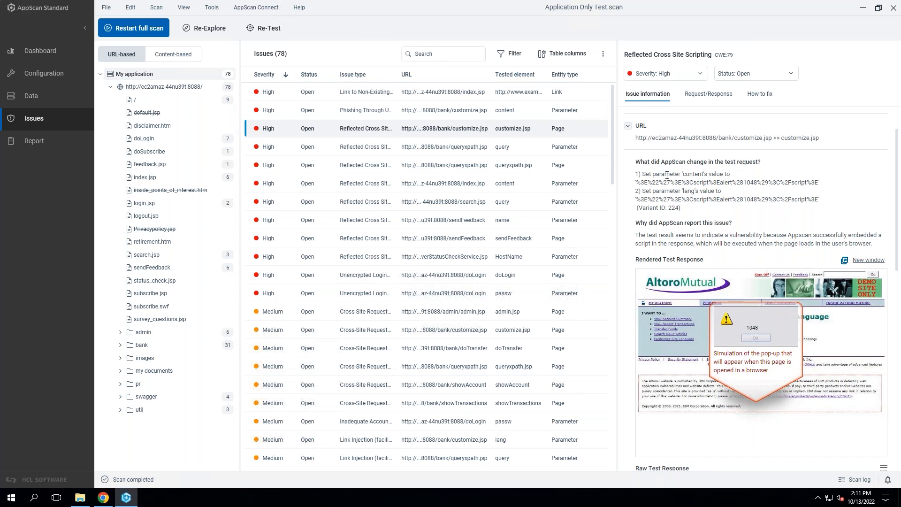
double_click(694, 175)
double_click(699, 184)
double_click(692, 192)
double_click(664, 192)
drag(693, 201, 710, 201)
click(775, 228)
drag(719, 199, 736, 202)
click(740, 222)
Examine the customize.jsp issue's test request and its injected content parameter value.
click(706, 95)
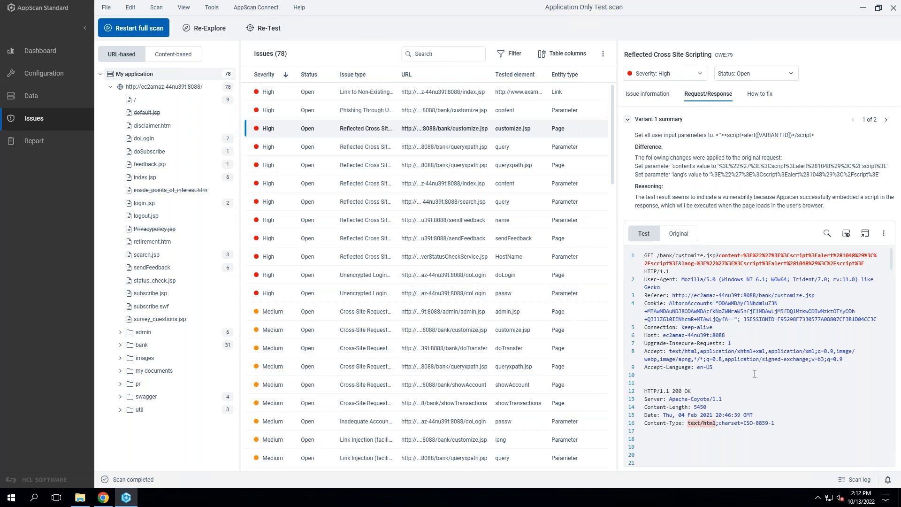
scroll(755, 374, down, 1)
scroll(756, 371, up, 1)
drag(719, 256, 810, 258)
click(839, 268)
Locate the injected alert(1048) script in the test response and highlight the whole script element.
scroll(810, 324, down, 3)
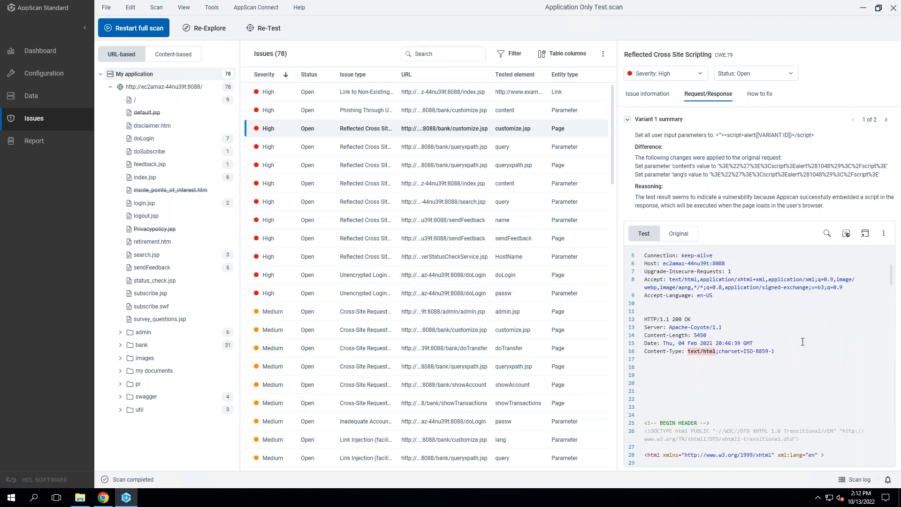
scroll(803, 342, down, 7)
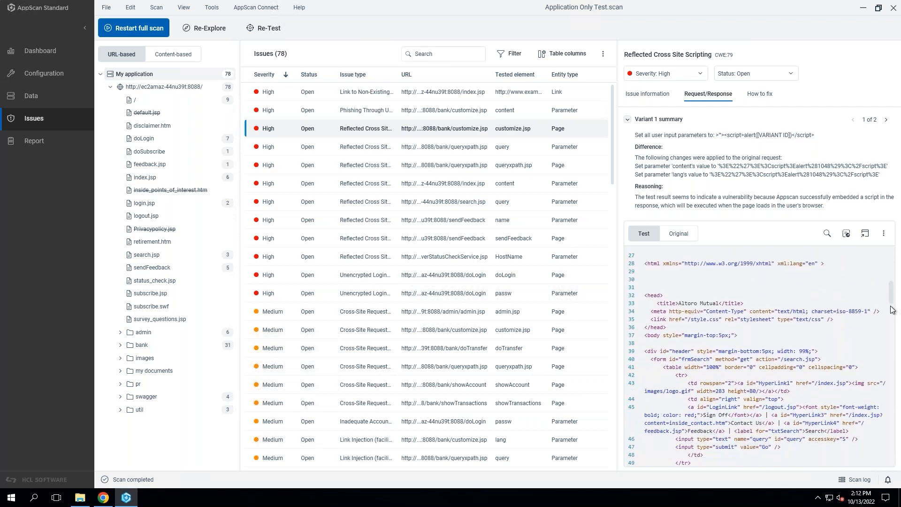
drag(892, 310, 893, 392)
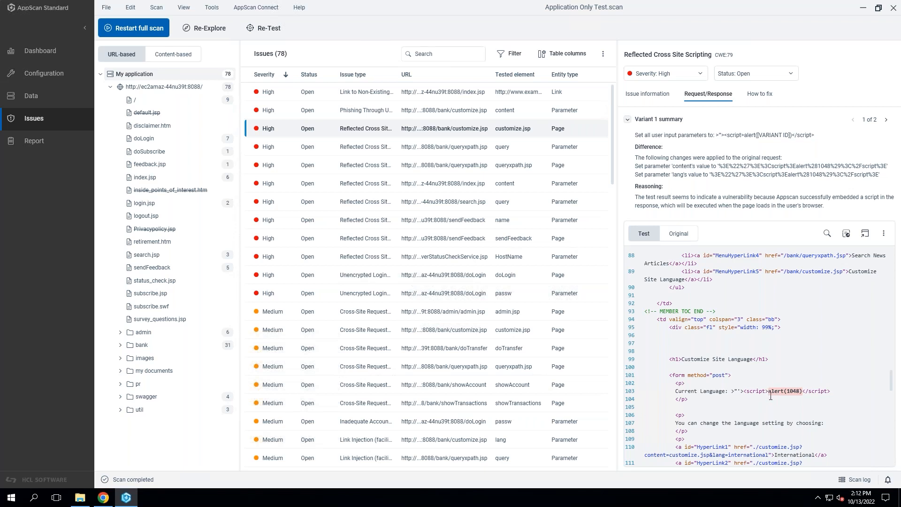
drag(769, 392, 802, 393)
drag(744, 392, 832, 392)
Show the customize.jsp test response in the built-in browser, dismiss the JavaScript alert and close the browser.
click(866, 234)
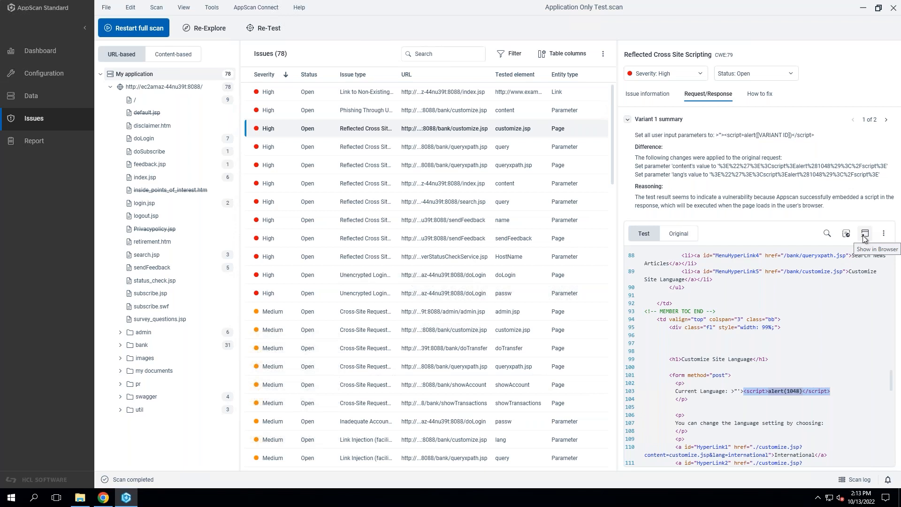
click(867, 234)
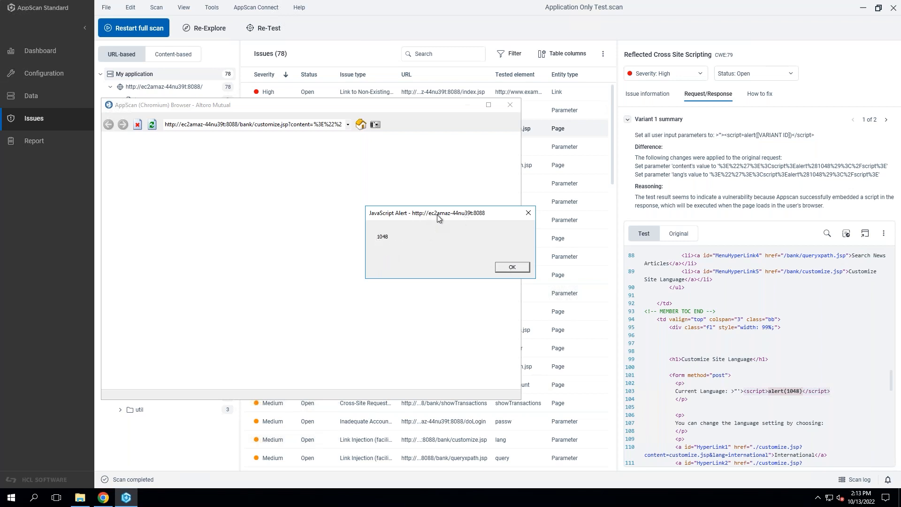
click(517, 271)
click(504, 271)
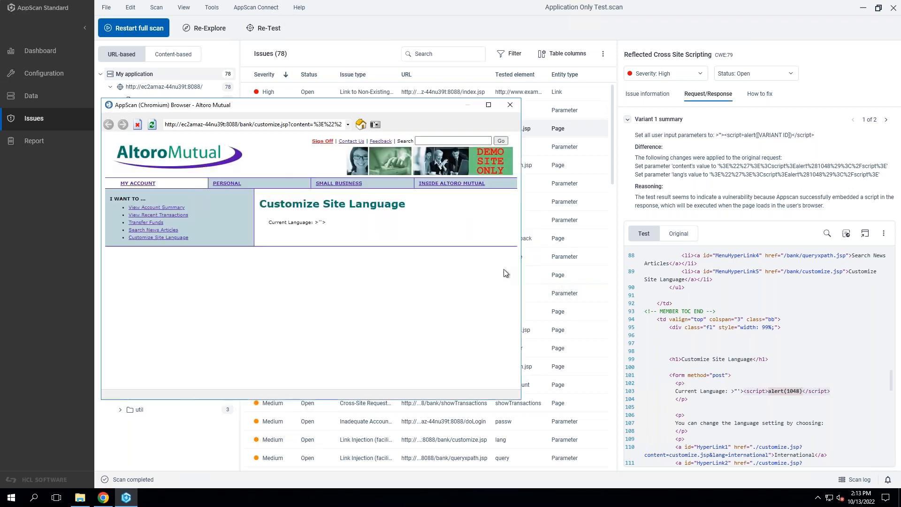
click(511, 106)
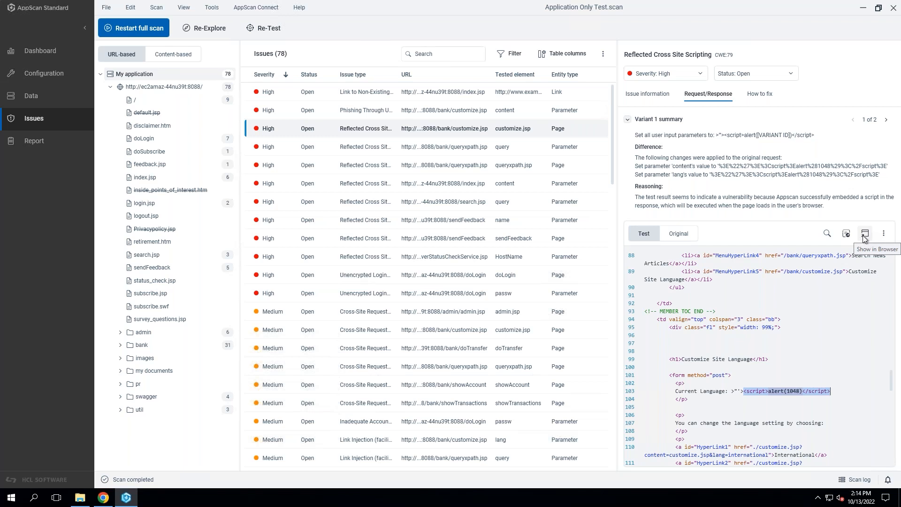
Open the fix recommendations for the Reflected Cross Site Scripting issue on customize.jsp.
click(764, 96)
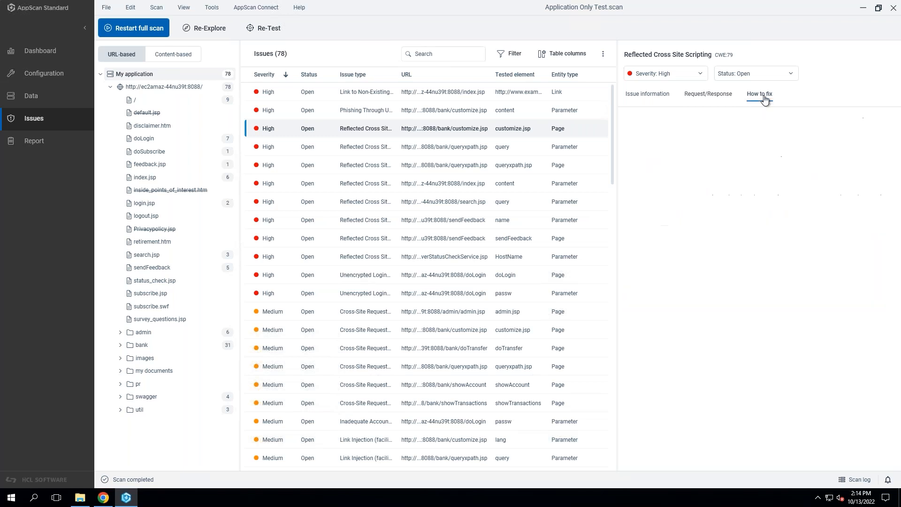